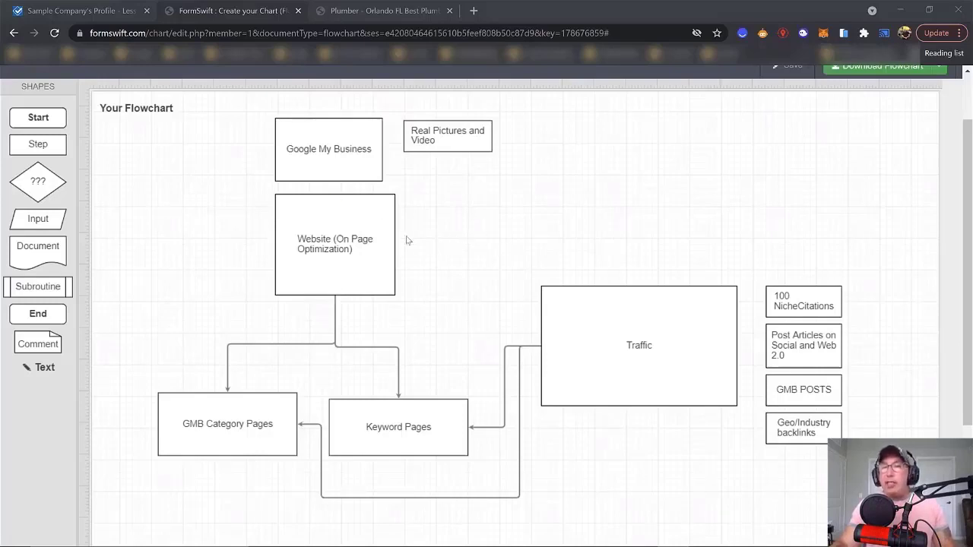
Switch from the flowchart to the plumbing website and highlight "Plumber" in the headline and the city in the subheading
{"action": "mouse_move", "coordinate": [391, 251]}
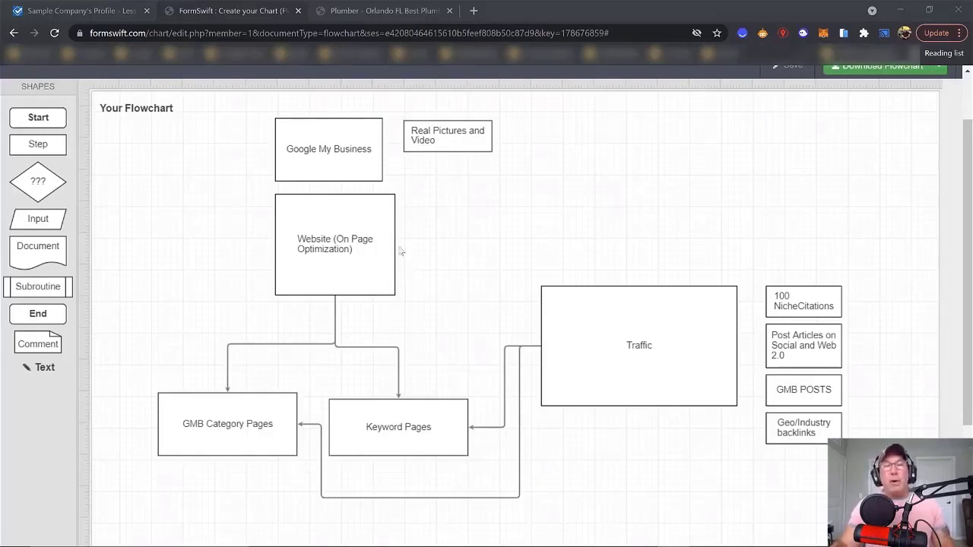
{"action": "mouse_move", "coordinate": [374, 267]}
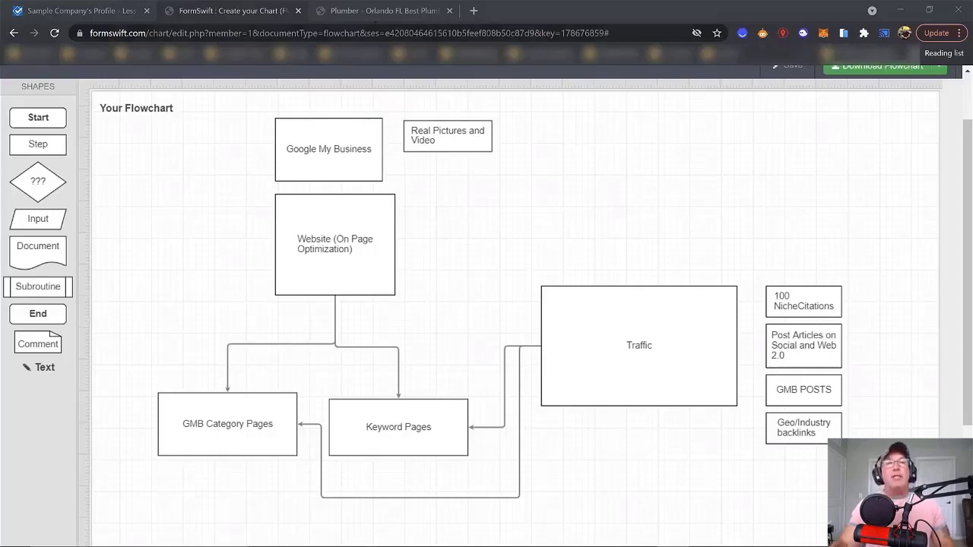
{"action": "left_click", "coordinate": [370, 12]}
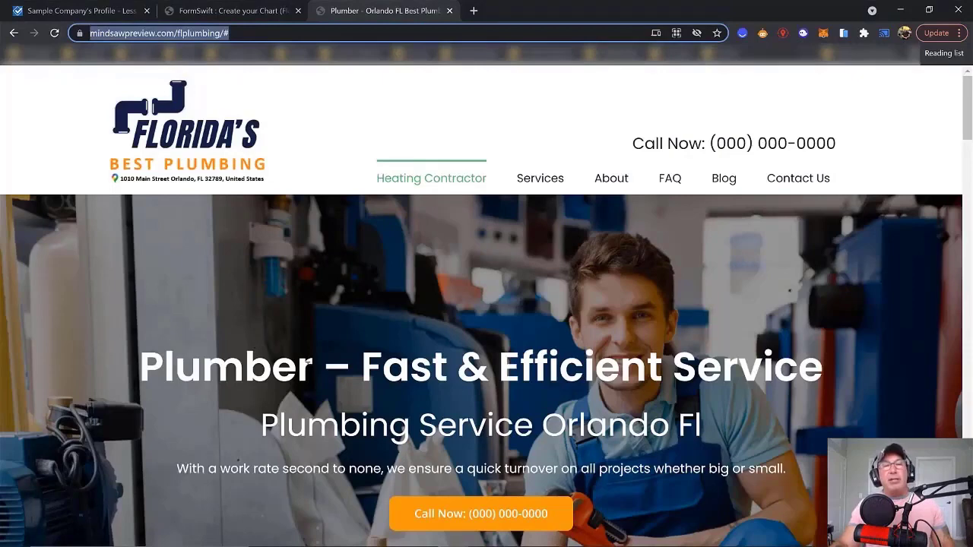
{"action": "left_click_drag", "start_coordinate": [313, 368], "coordinate": [143, 368]}
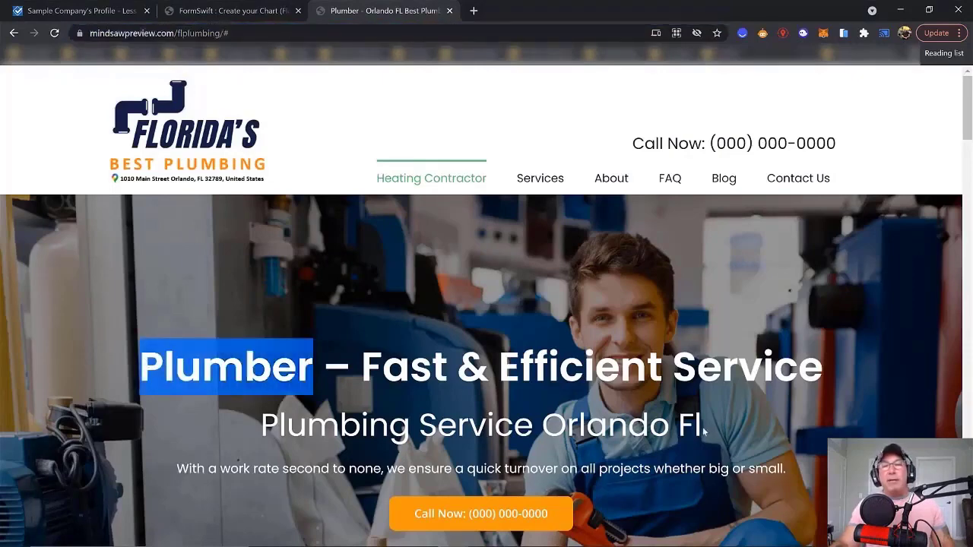
{"action": "left_click_drag", "start_coordinate": [704, 427], "coordinate": [564, 426]}
Review the plumbing home page's Orlando section and the footer's business hours, location and map, then return to the page header
{"action": "left_click_drag", "start_coordinate": [966, 133], "coordinate": [932, 491]}
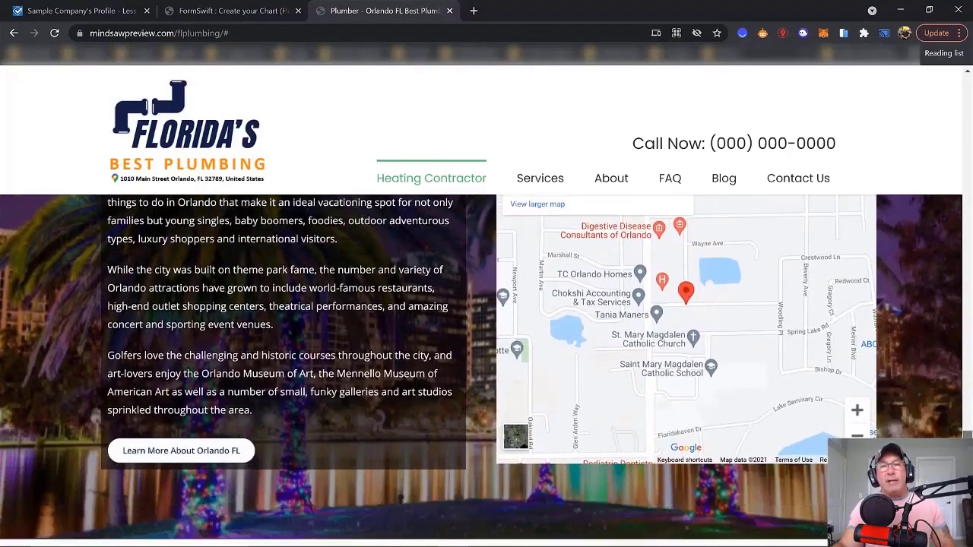
{"action": "scroll", "coordinate": [486, 371], "scroll_direction": "down", "scroll_amount": 4}
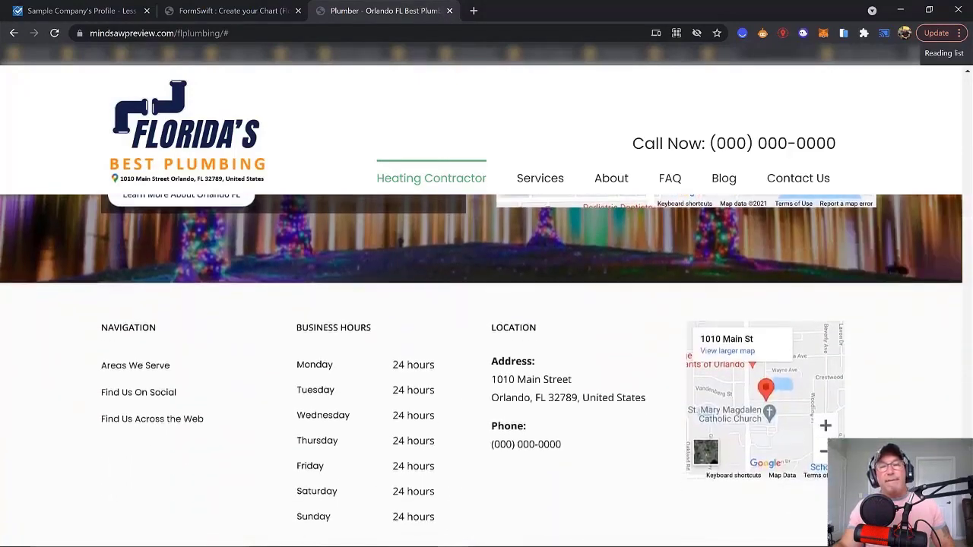
{"action": "scroll", "coordinate": [461, 480], "scroll_direction": "down", "scroll_amount": 1}
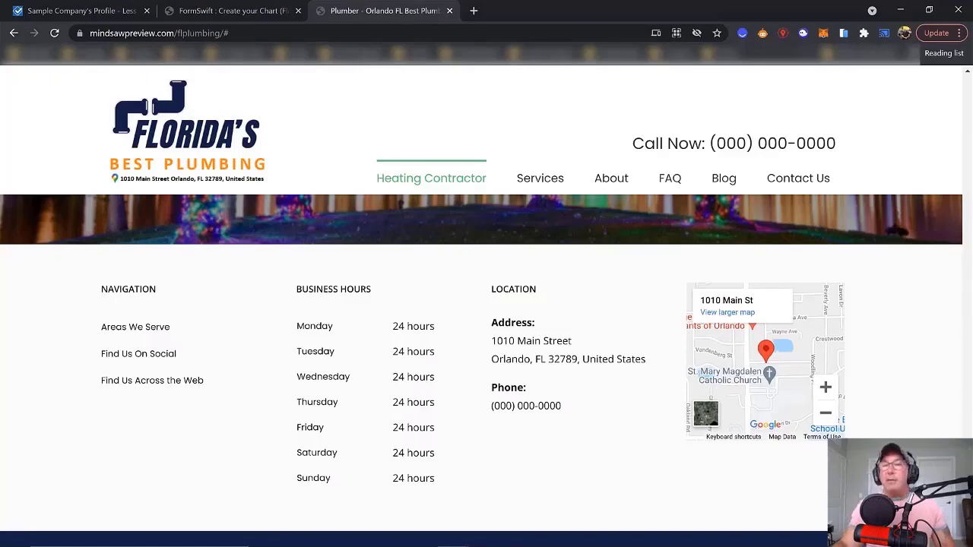
{"action": "scroll", "coordinate": [487, 364], "scroll_direction": "up", "scroll_amount": 15}
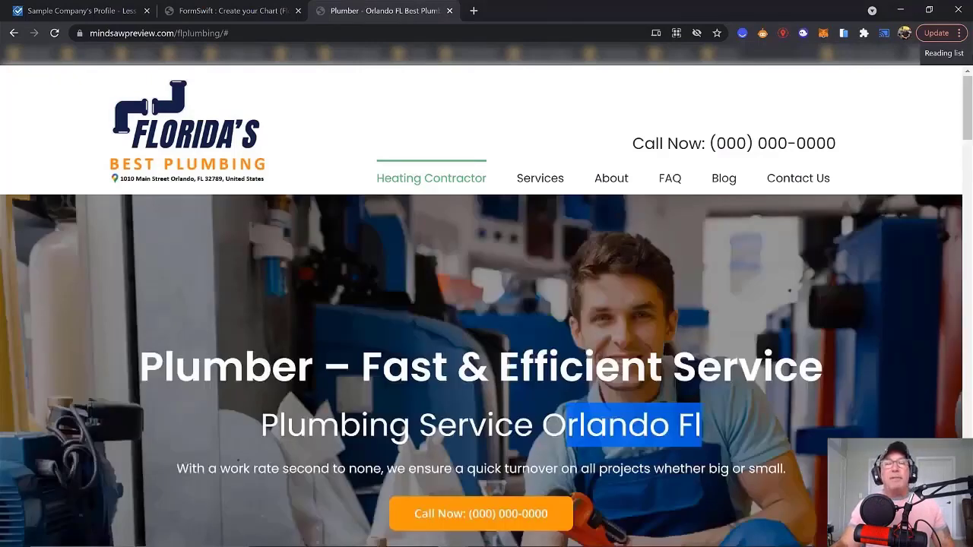
Compare the website's Heating Contractor and Services page lists with the category and keyword page boxes in the flowchart
{"action": "mouse_move", "coordinate": [415, 173]}
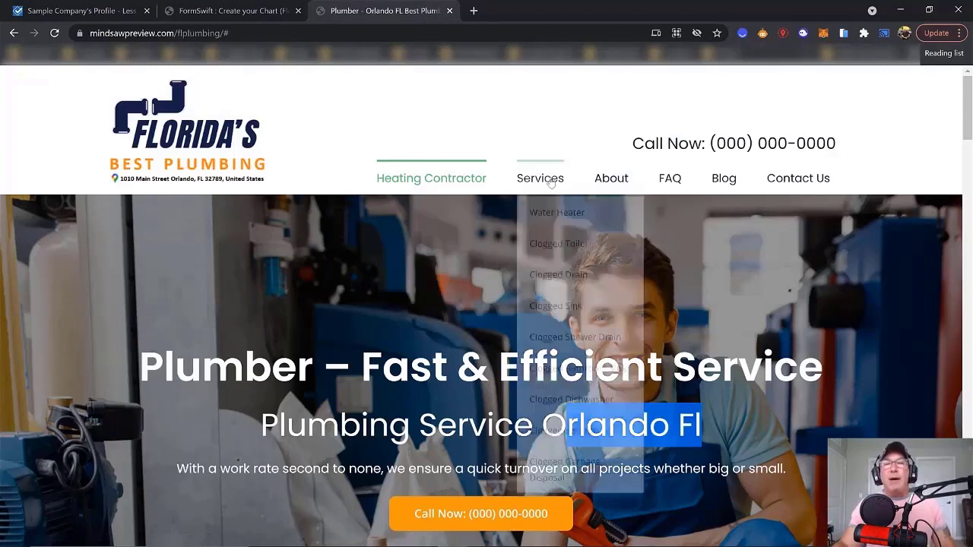
{"action": "mouse_move", "coordinate": [551, 181]}
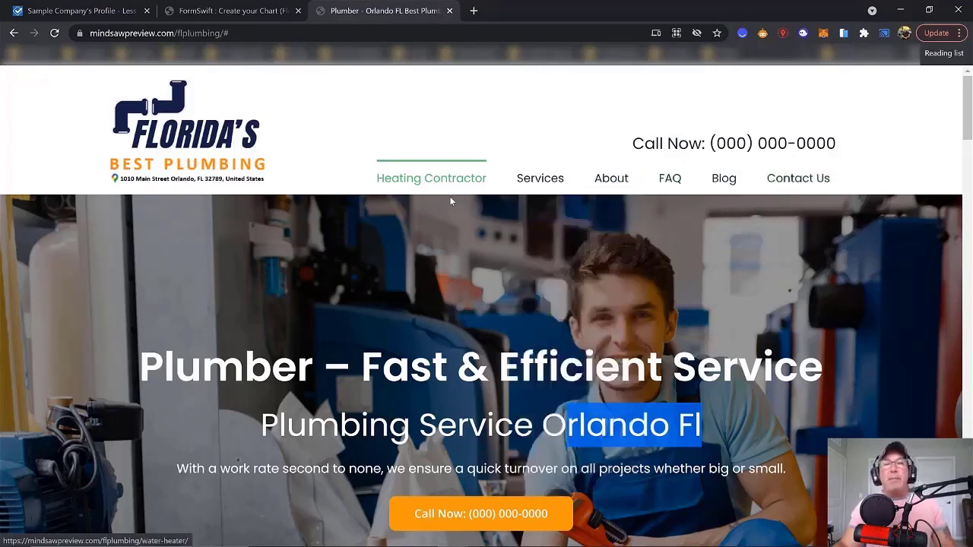
{"action": "mouse_move", "coordinate": [441, 176]}
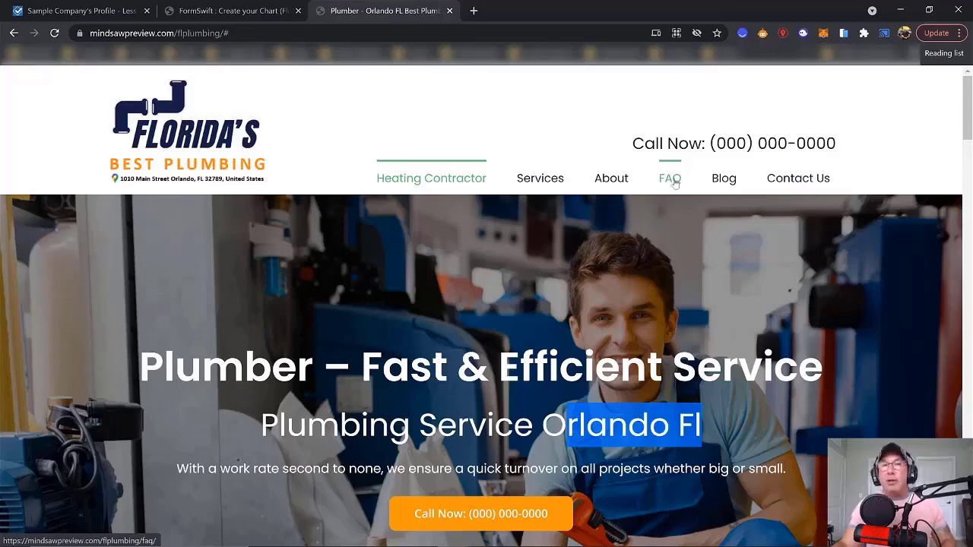
{"action": "left_click", "coordinate": [247, 13]}
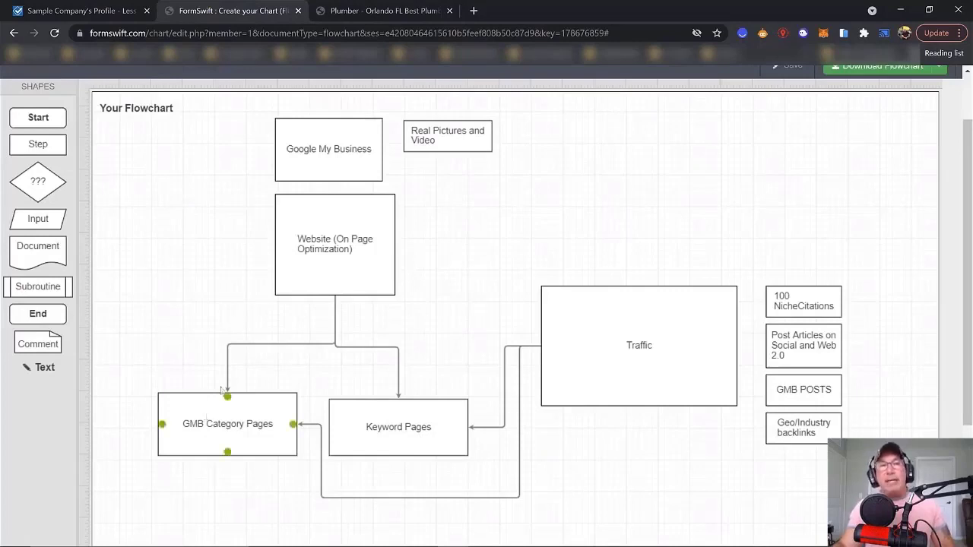
{"action": "left_click", "coordinate": [385, 12]}
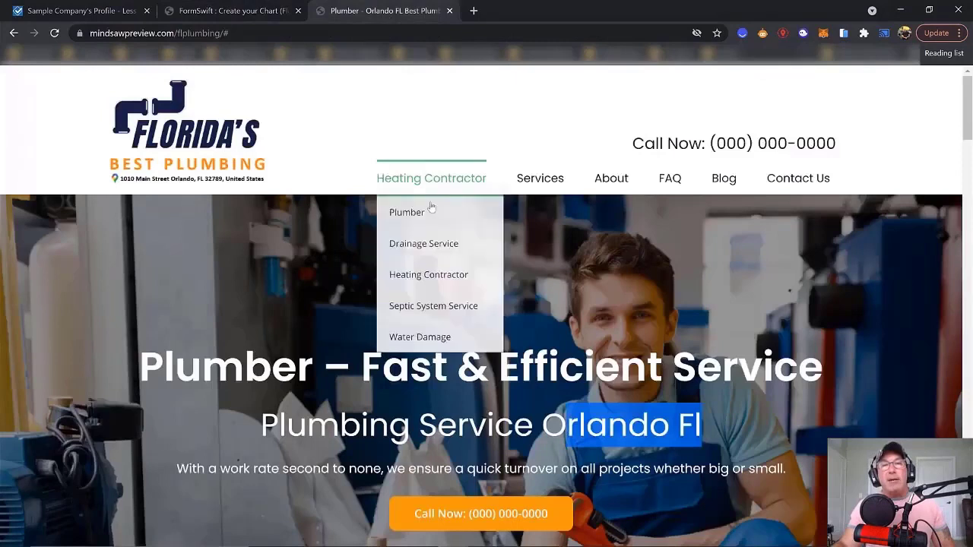
{"action": "left_click", "coordinate": [224, 12]}
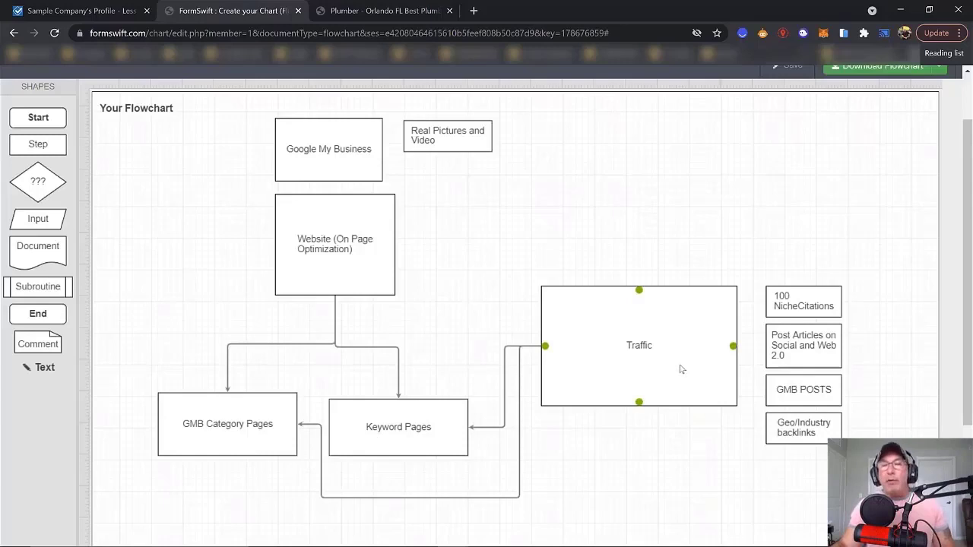
Search Google for "plumber" in a new browser tab
{"action": "left_click", "coordinate": [474, 11]}
{"action": "left_click", "coordinate": [350, 319]}
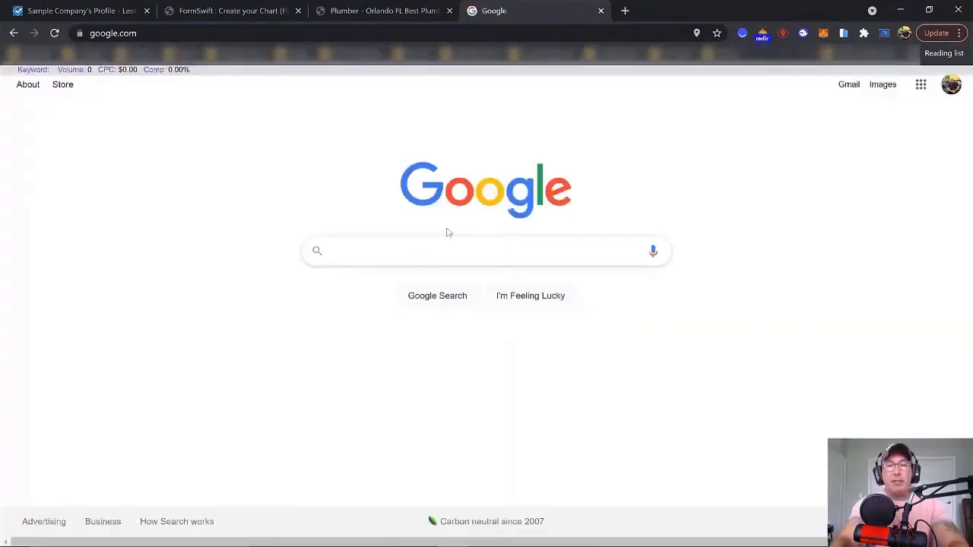
{"action": "type", "text": "plu"}
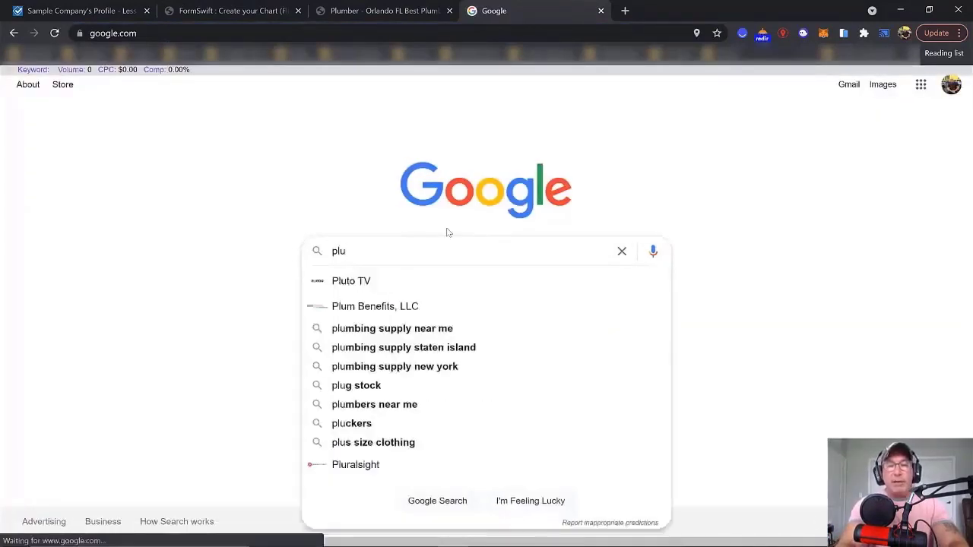
{"action": "type", "text": "mber"}
{"action": "key", "text": "Return"}
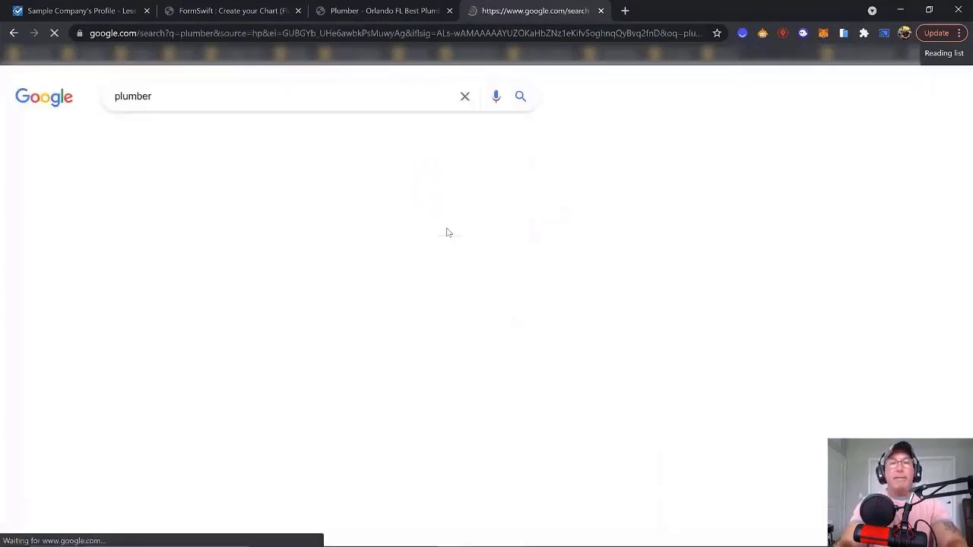
Open the full list of local plumber businesses from the search results and look through the listings
{"action": "scroll", "coordinate": [474, 245], "scroll_direction": "down", "scroll_amount": 3}
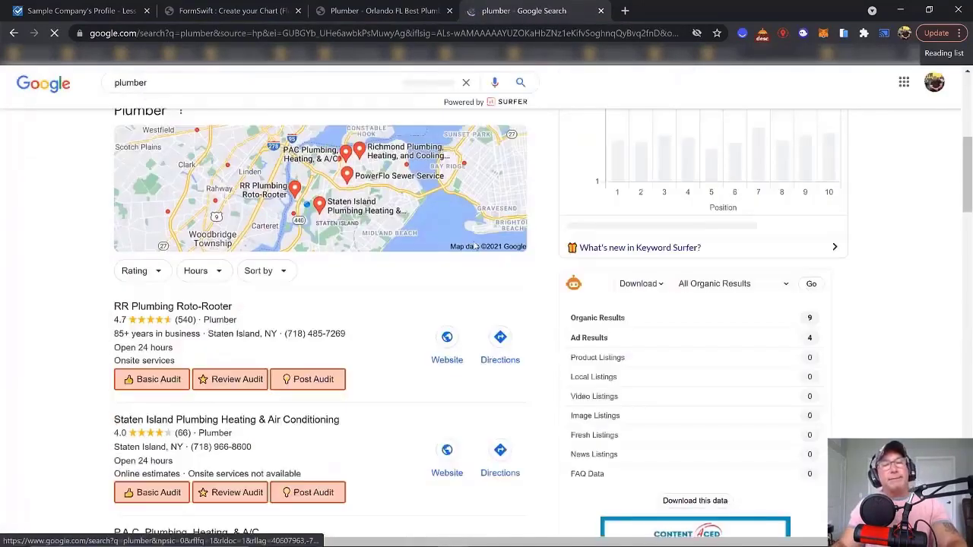
{"action": "scroll", "coordinate": [474, 245], "scroll_direction": "down", "scroll_amount": 5}
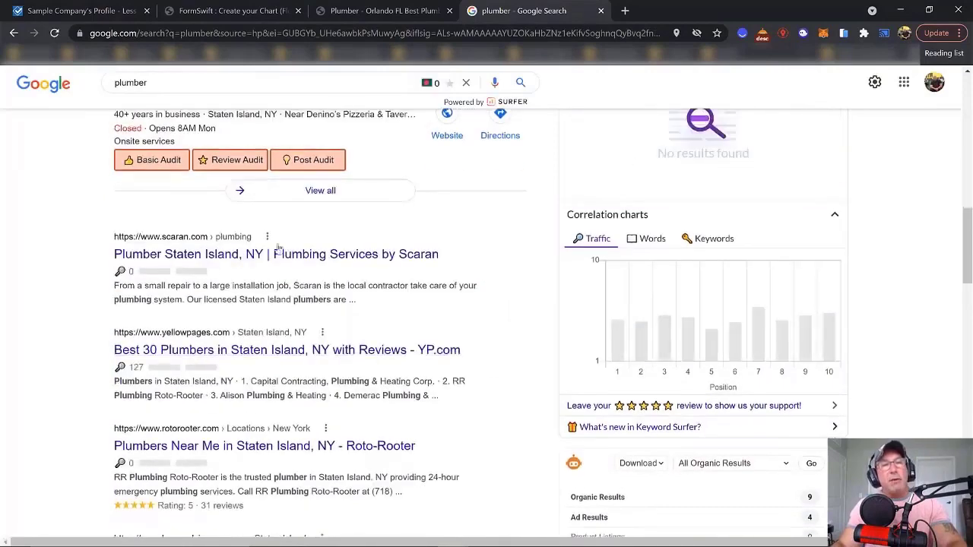
{"action": "left_click", "coordinate": [292, 190]}
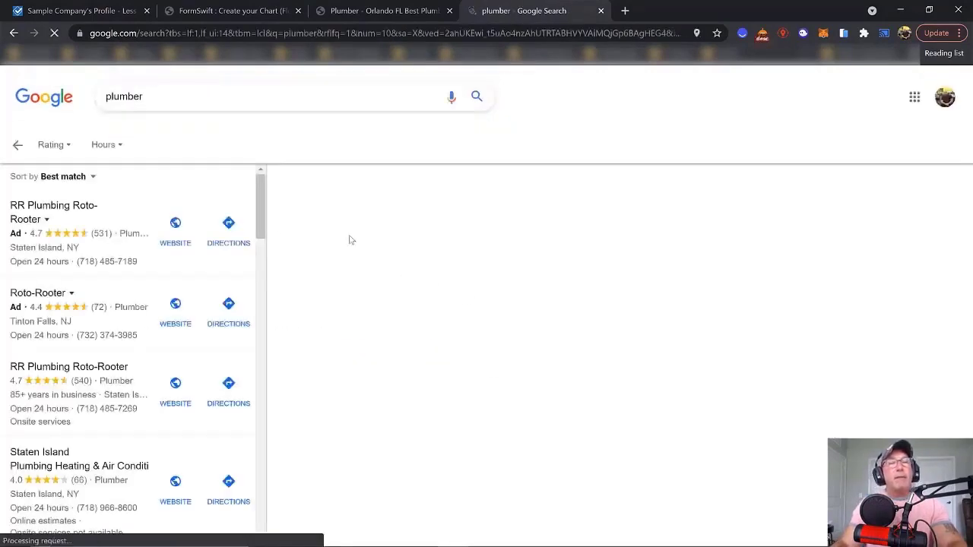
{"action": "scroll", "coordinate": [251, 278], "scroll_direction": "down", "scroll_amount": 3}
{"action": "scroll", "coordinate": [251, 278], "scroll_direction": "down", "scroll_amount": 15}
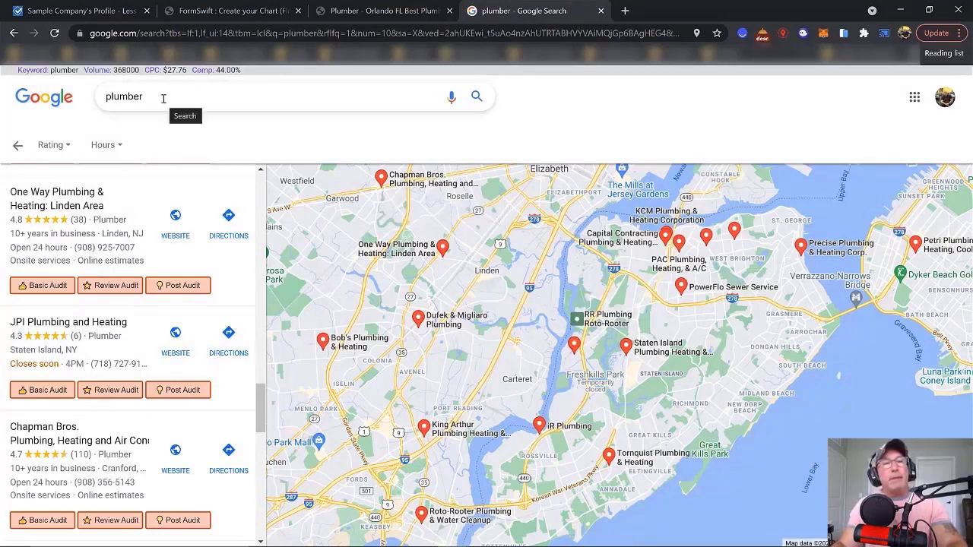
View the JPI Plumbing and Heating business profile and compare its place among the other plumber listings
{"action": "left_click", "coordinate": [100, 329]}
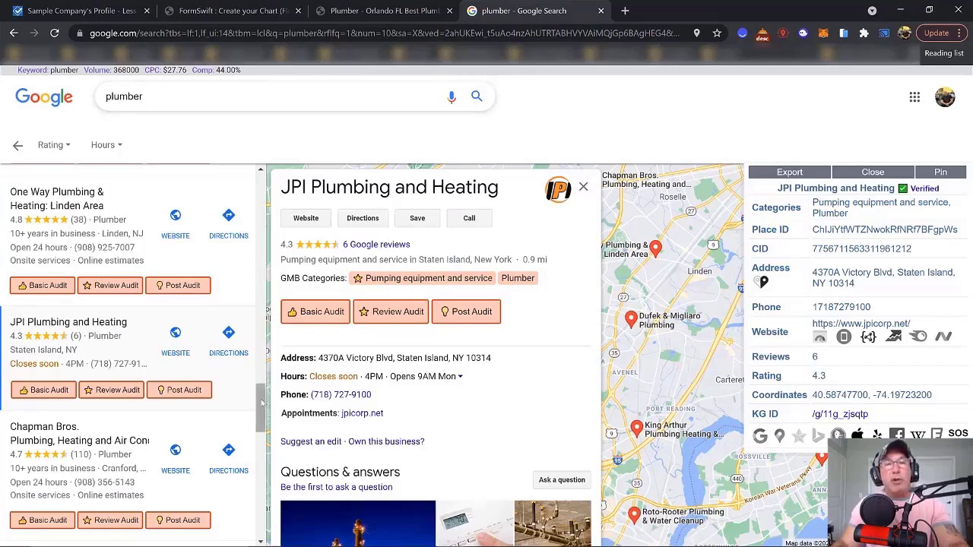
{"action": "scroll", "coordinate": [260, 417], "scroll_direction": "down", "scroll_amount": 2}
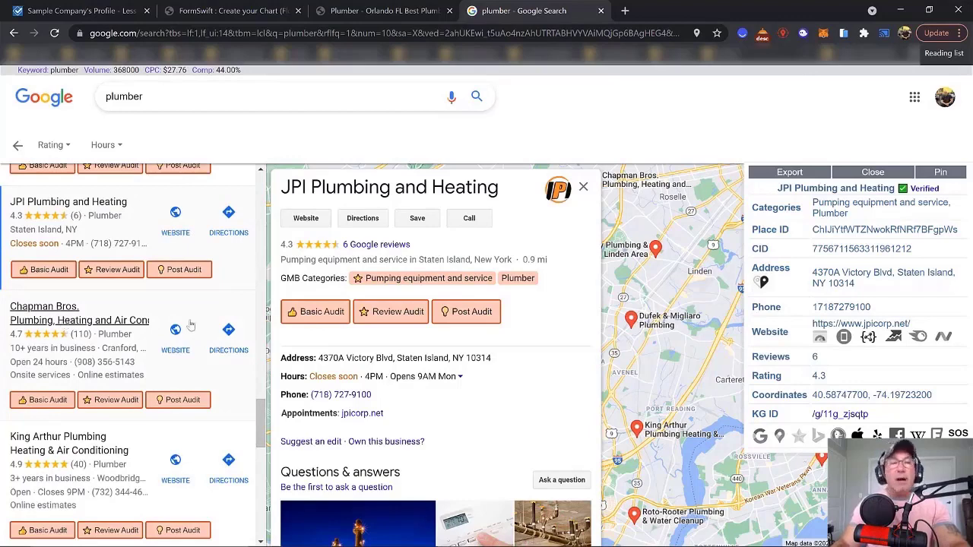
{"action": "scroll", "coordinate": [248, 359], "scroll_direction": "up", "scroll_amount": 1}
{"action": "scroll", "coordinate": [247, 359], "scroll_direction": "up", "scroll_amount": 10}
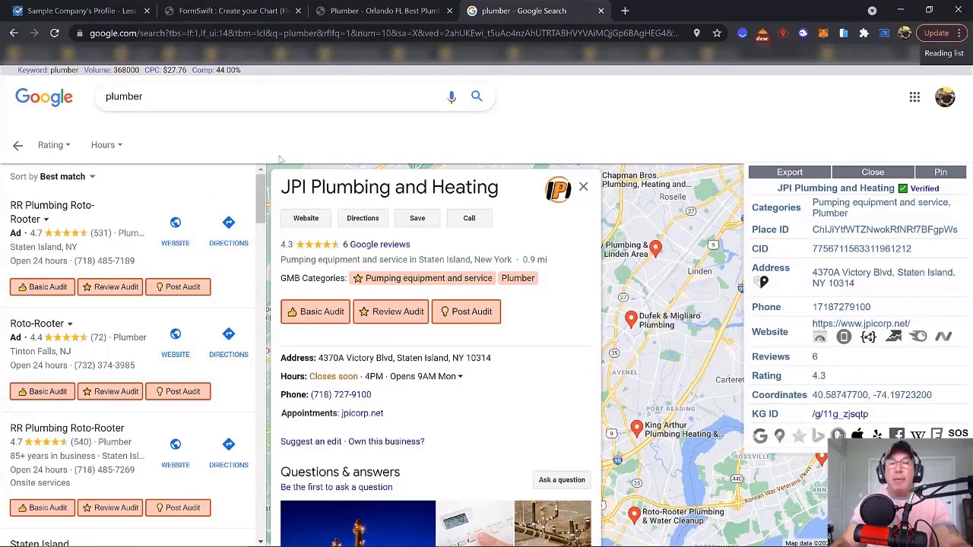
{"action": "scroll", "coordinate": [261, 207], "scroll_direction": "down", "scroll_amount": 1}
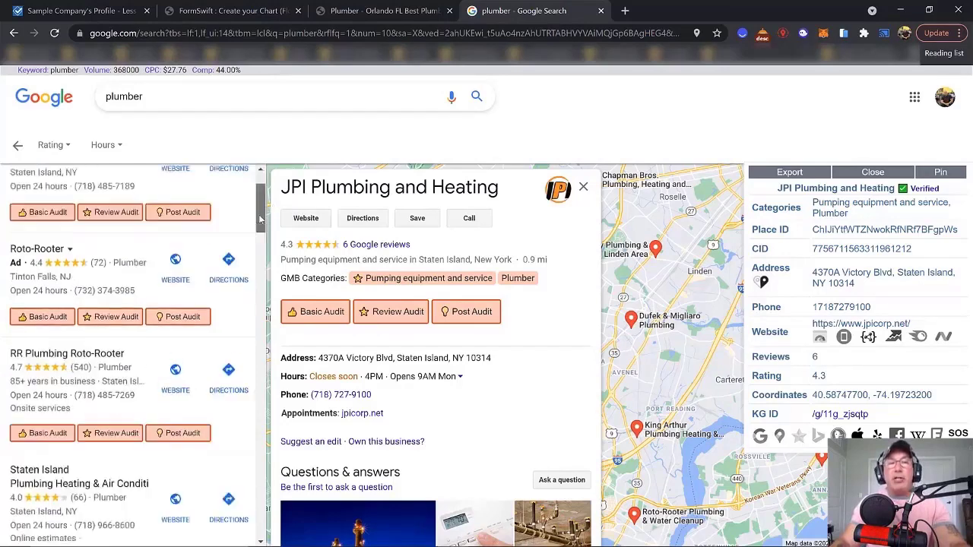
{"action": "scroll", "coordinate": [260, 206], "scroll_direction": "up", "scroll_amount": 1}
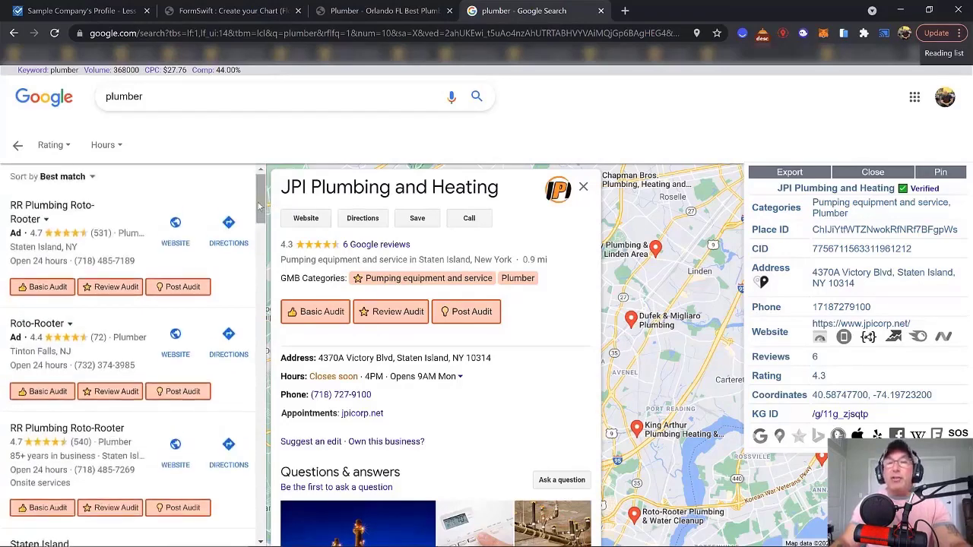
{"action": "left_click_drag", "start_coordinate": [259, 205], "coordinate": [247, 335]}
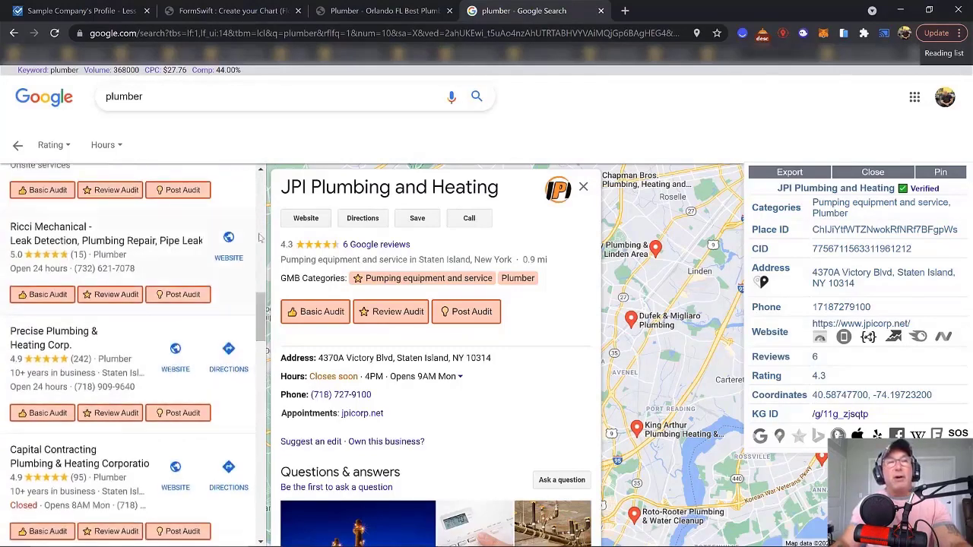
Return to the flowchart and examine the Traffic box with its citations, social articles, GMB posts and backlinks boxes
{"action": "left_click", "coordinate": [232, 10]}
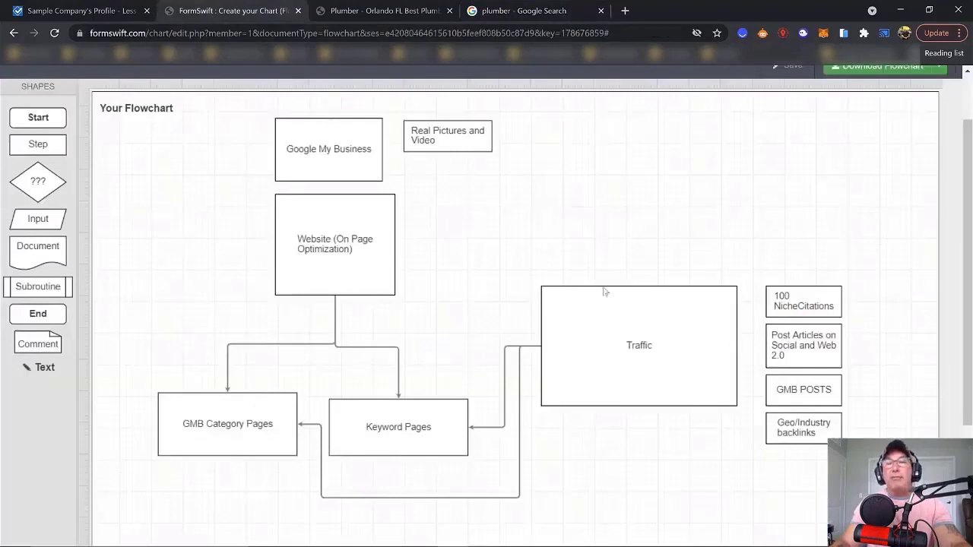
{"action": "left_click", "coordinate": [639, 334]}
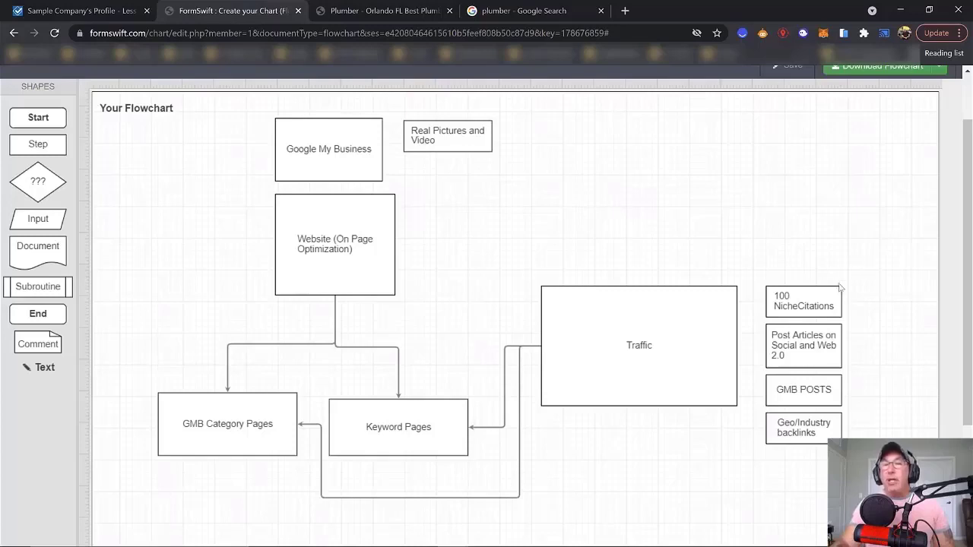
{"action": "mouse_move", "coordinate": [832, 310]}
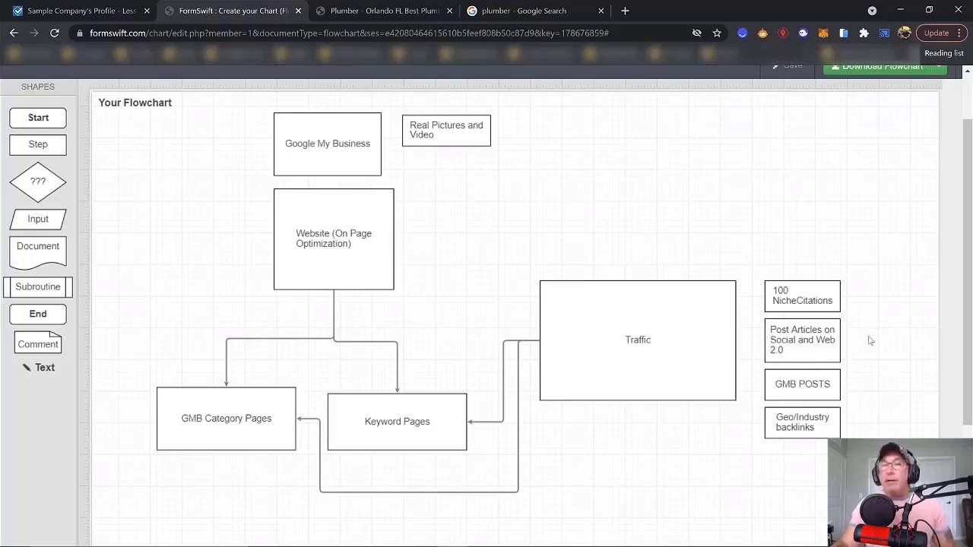
{"action": "mouse_move", "coordinate": [843, 394]}
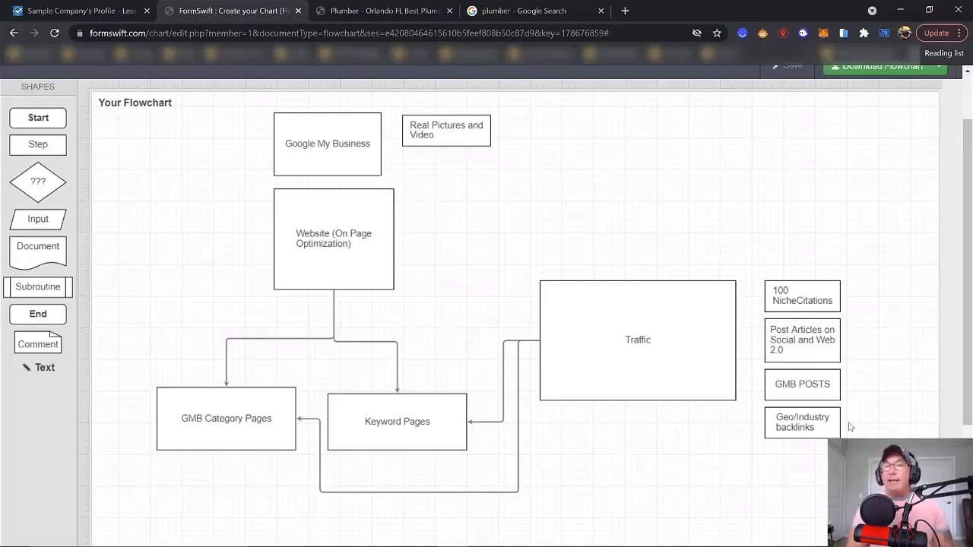
{"action": "left_click", "coordinate": [826, 431]}
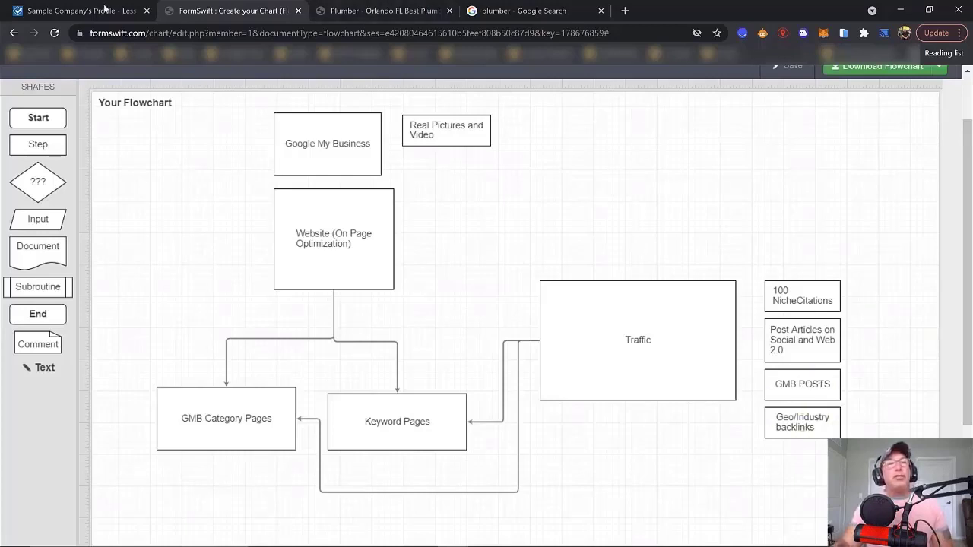
Switch to Less Annoying CRM and review the fields of the Create SEO Assembly Line form for Sample Company
{"action": "left_click", "coordinate": [104, 9]}
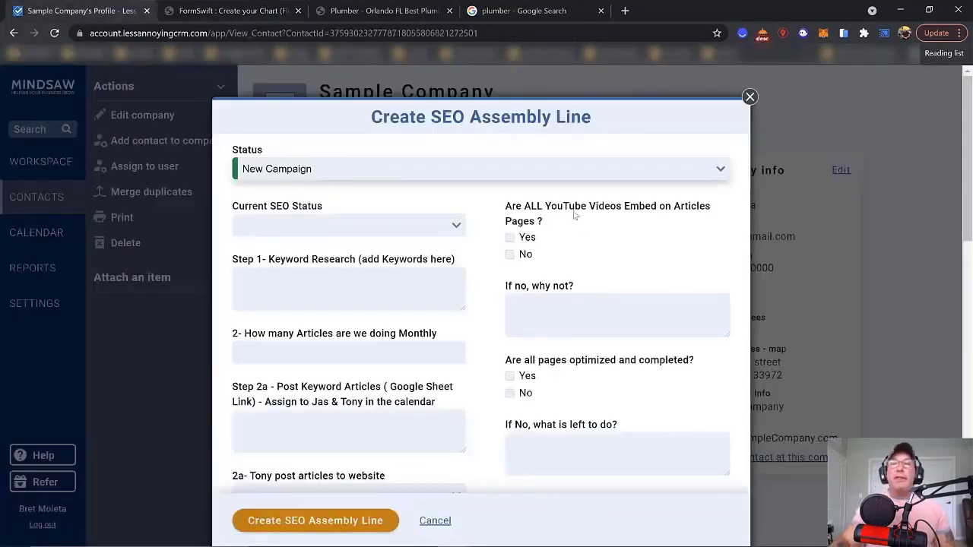
{"action": "scroll", "coordinate": [594, 201], "scroll_direction": "down", "scroll_amount": 3}
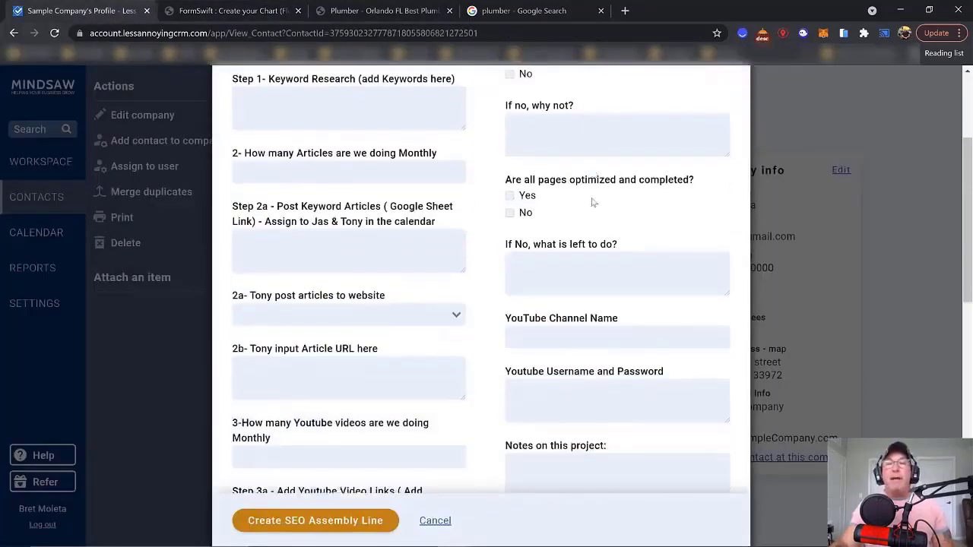
{"action": "scroll", "coordinate": [594, 201], "scroll_direction": "down", "scroll_amount": 6}
{"action": "scroll", "coordinate": [589, 204], "scroll_direction": "up", "scroll_amount": 2}
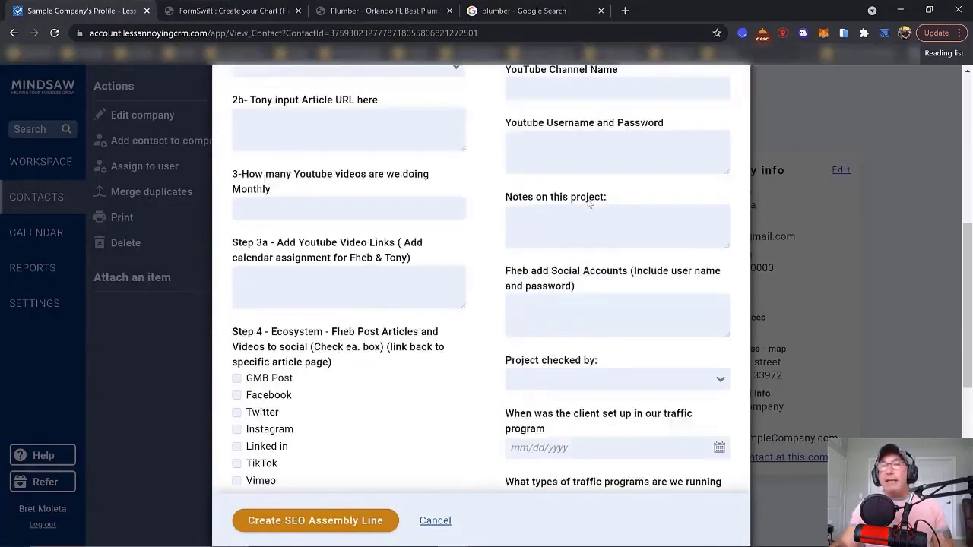
Review the Current SEO Status choices, the Step 1 keyword research field and the monthly article count field of the SEO Assembly Line form
{"action": "scroll", "coordinate": [589, 204], "scroll_direction": "up", "scroll_amount": 7}
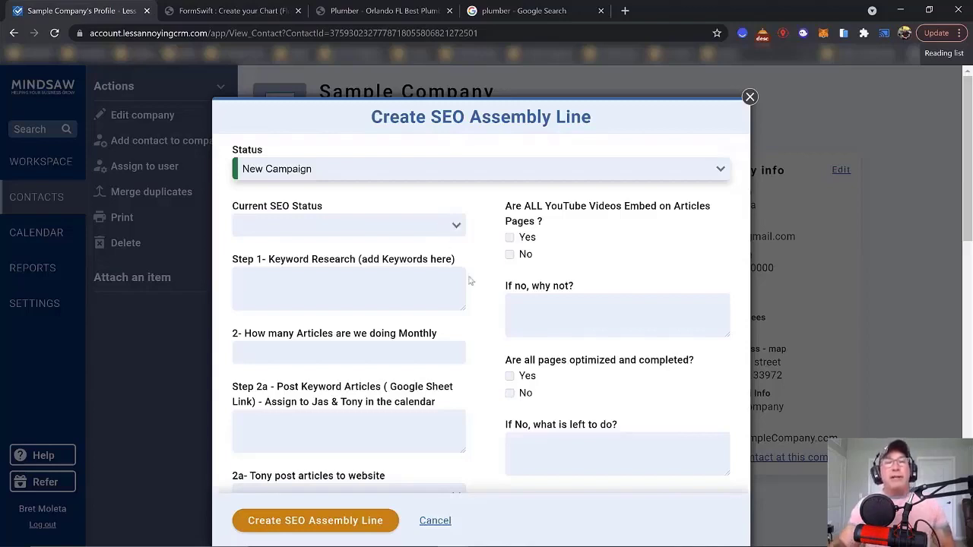
{"action": "left_click", "coordinate": [456, 224]}
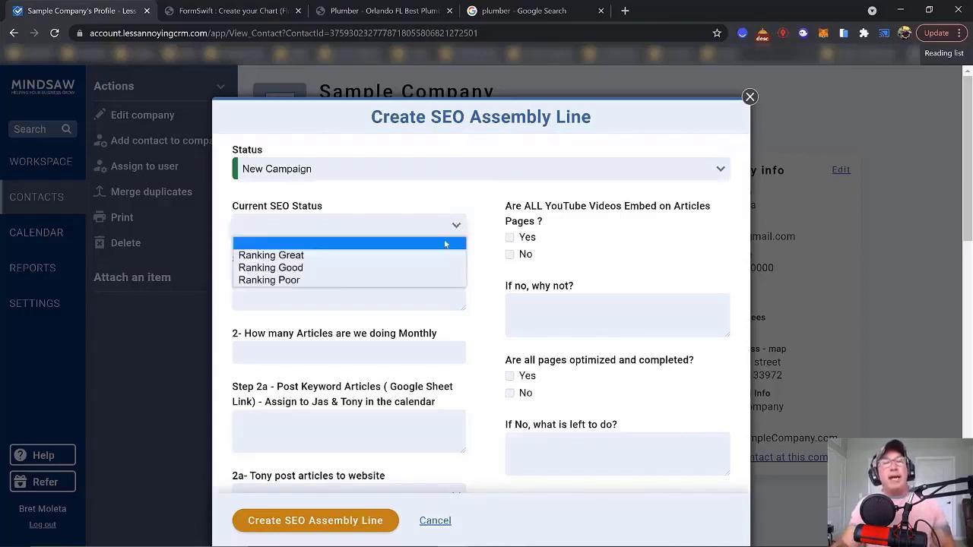
{"action": "left_click", "coordinate": [490, 302]}
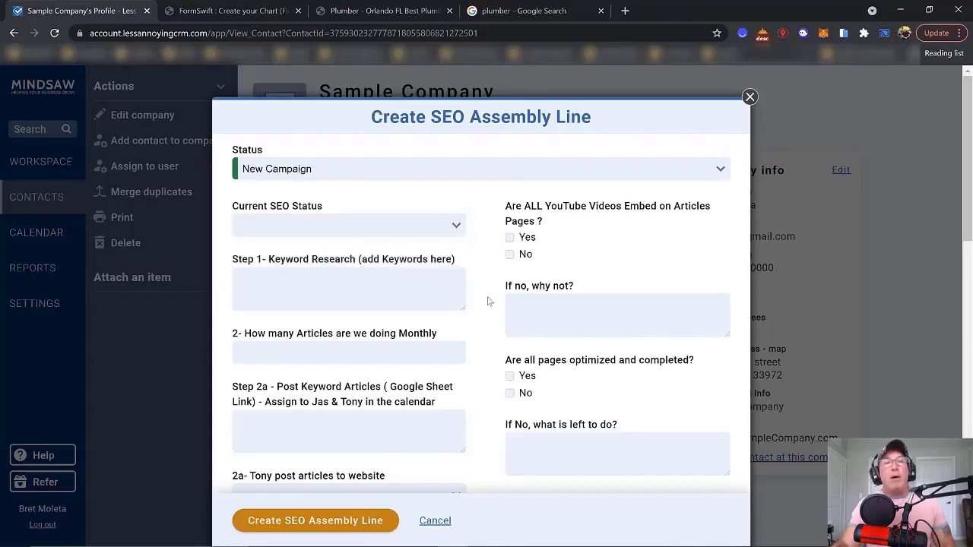
{"action": "left_click", "coordinate": [351, 285]}
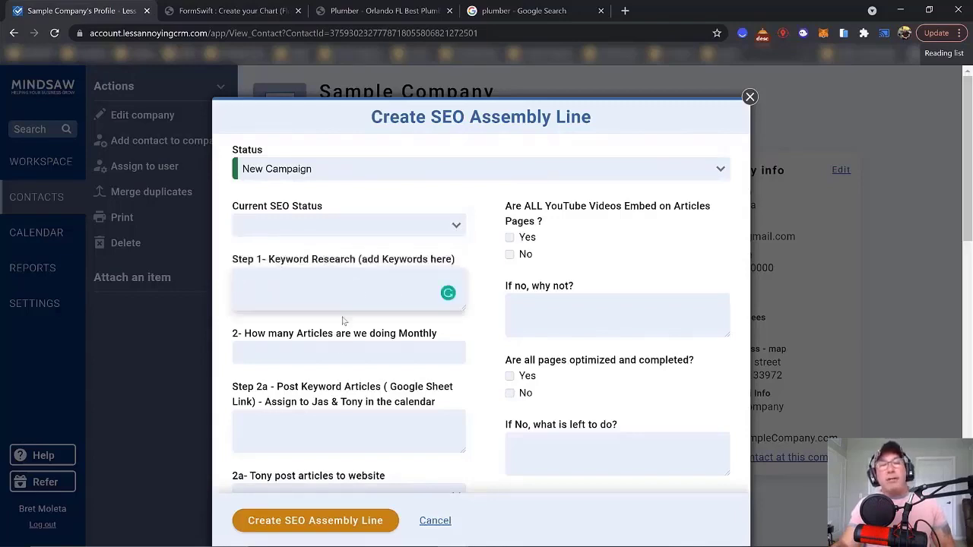
{"action": "left_click", "coordinate": [335, 356]}
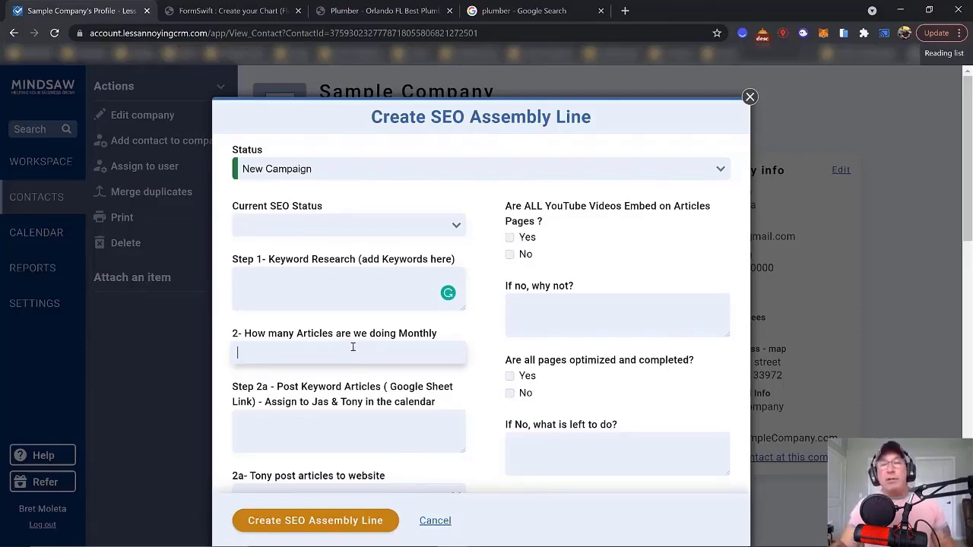
Review the article posting fields: the Step 2a Google Sheet link, the 2a website posting choices and the 2b article URL
{"action": "scroll", "coordinate": [352, 345], "scroll_direction": "down", "scroll_amount": 1}
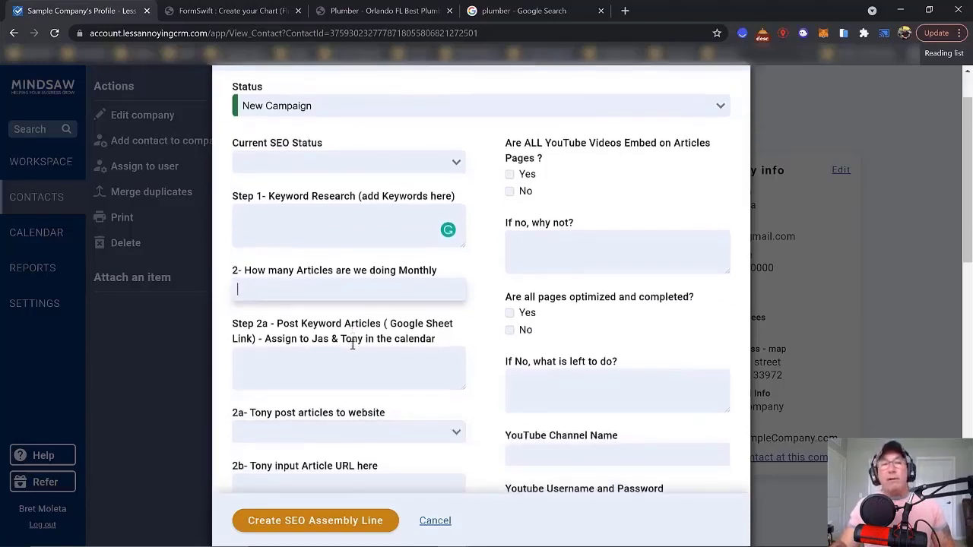
{"action": "scroll", "coordinate": [353, 349], "scroll_direction": "down", "scroll_amount": 1}
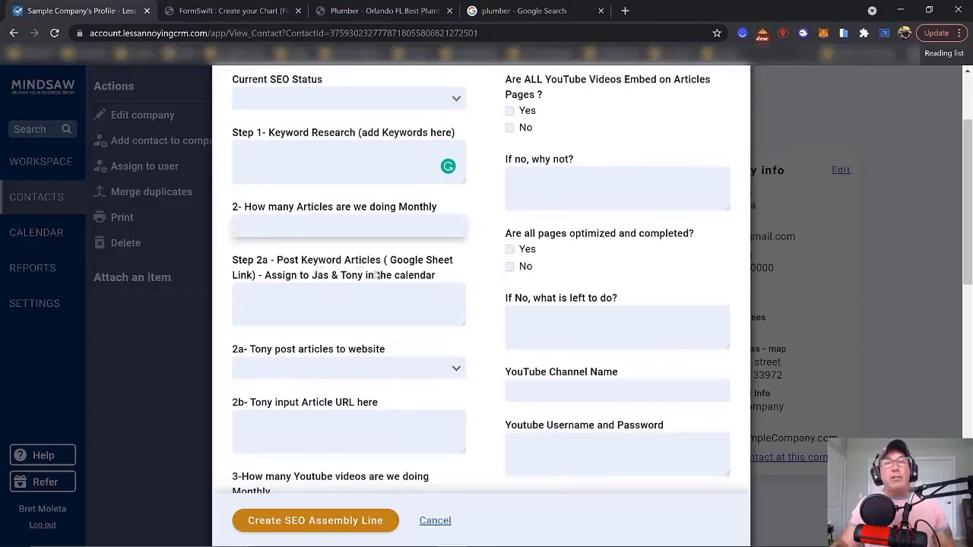
{"action": "left_click", "coordinate": [317, 307]}
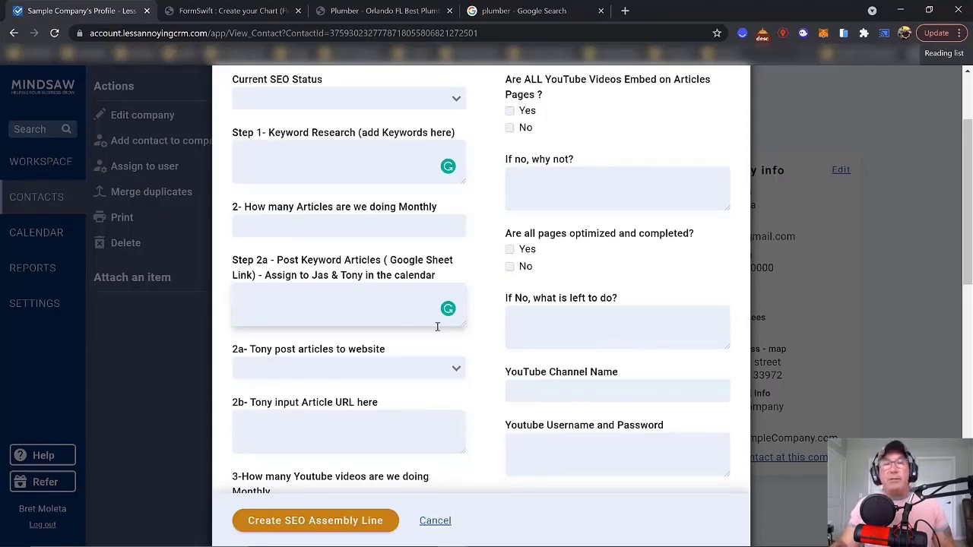
{"action": "scroll", "coordinate": [456, 339], "scroll_direction": "down", "scroll_amount": 1}
{"action": "scroll", "coordinate": [456, 338], "scroll_direction": "down", "scroll_amount": 3}
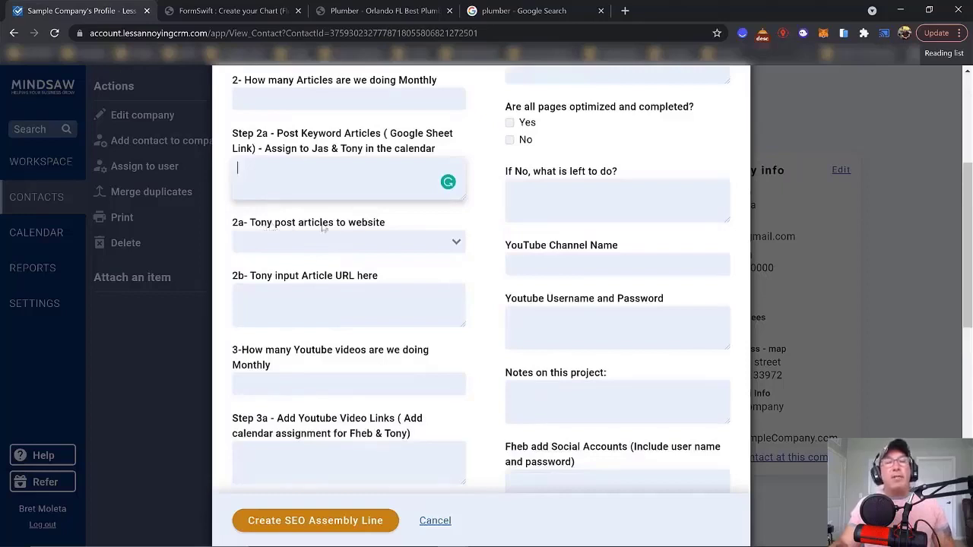
{"action": "left_click", "coordinate": [458, 245]}
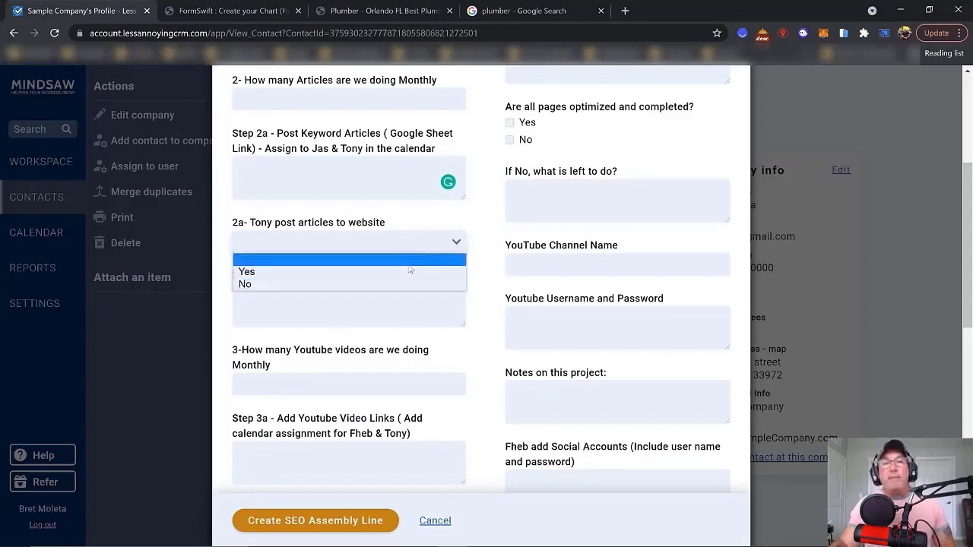
{"action": "left_click", "coordinate": [477, 281]}
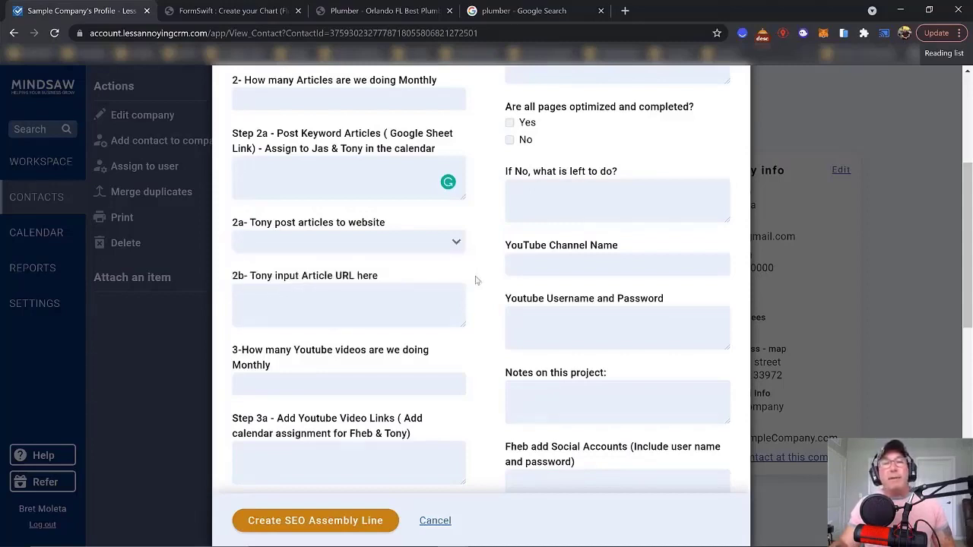
{"action": "left_click", "coordinate": [359, 302]}
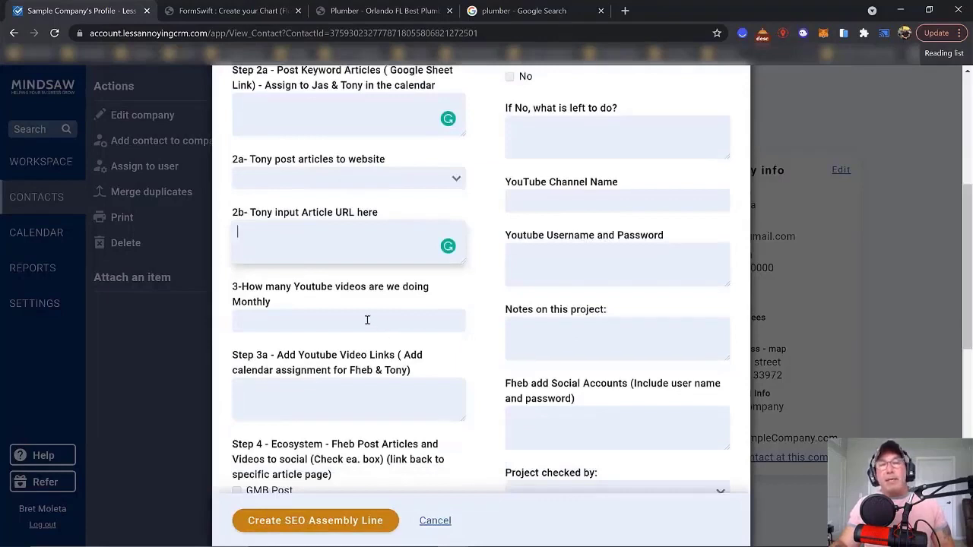
Examine the monthly YouTube videos field, checking the Services list on the sample plumbing website before returning to the field
{"action": "left_click", "coordinate": [367, 320]}
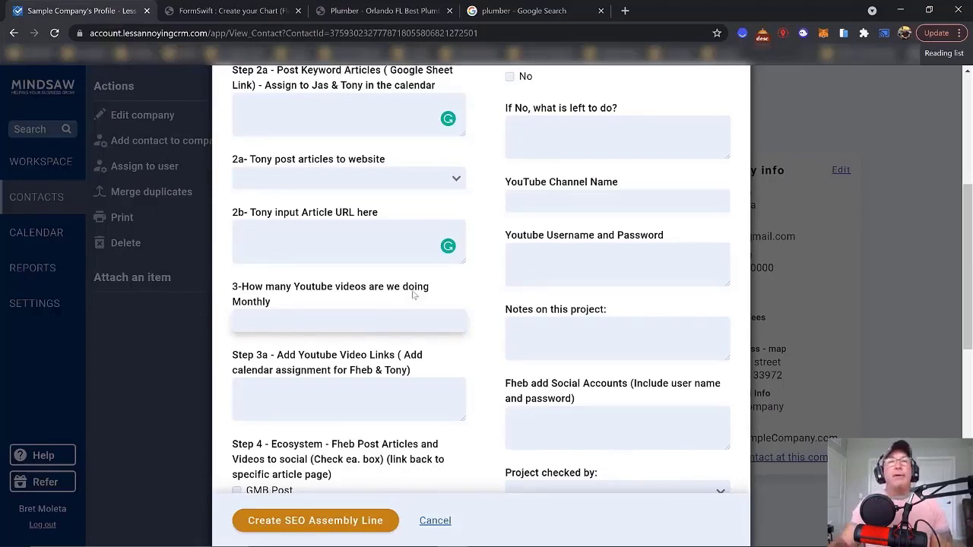
{"action": "left_click", "coordinate": [410, 11]}
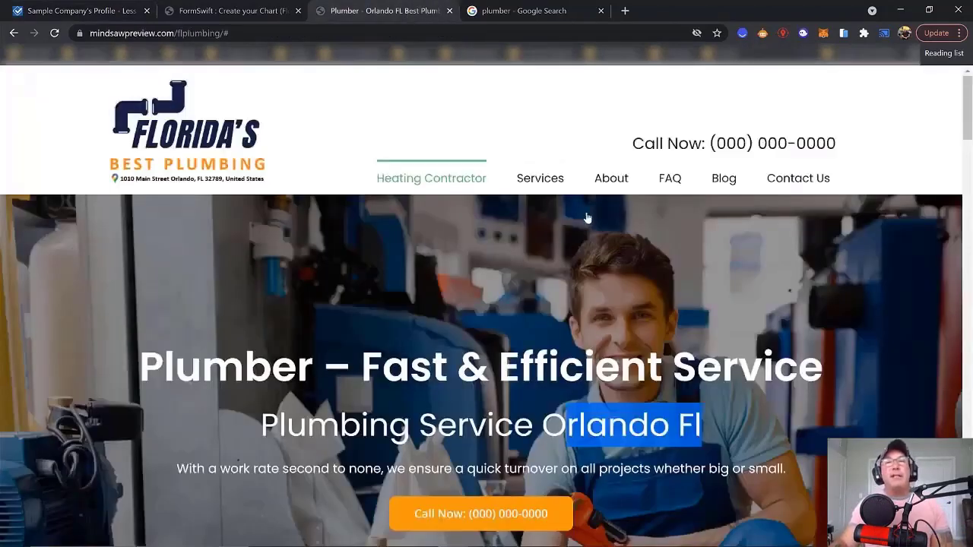
{"action": "mouse_move", "coordinate": [557, 187]}
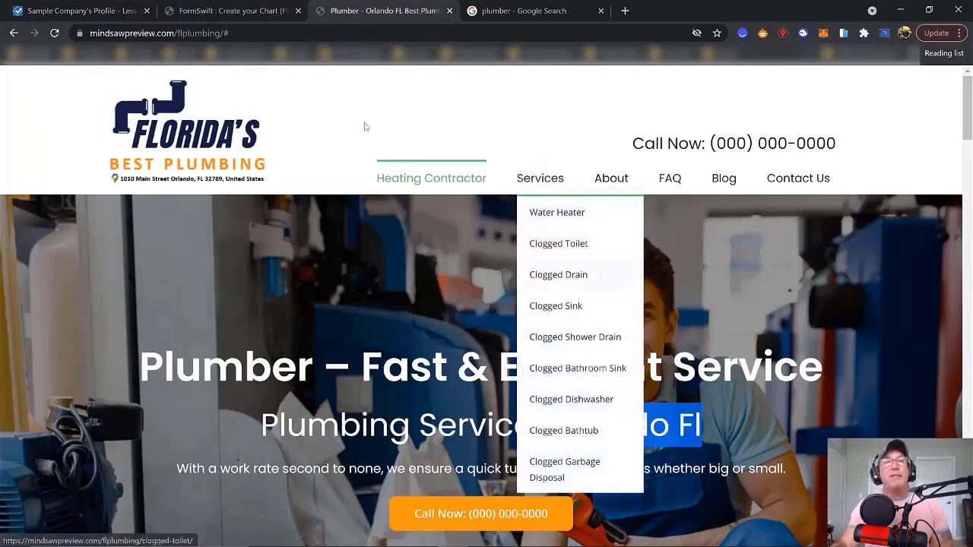
{"action": "left_click", "coordinate": [111, 13]}
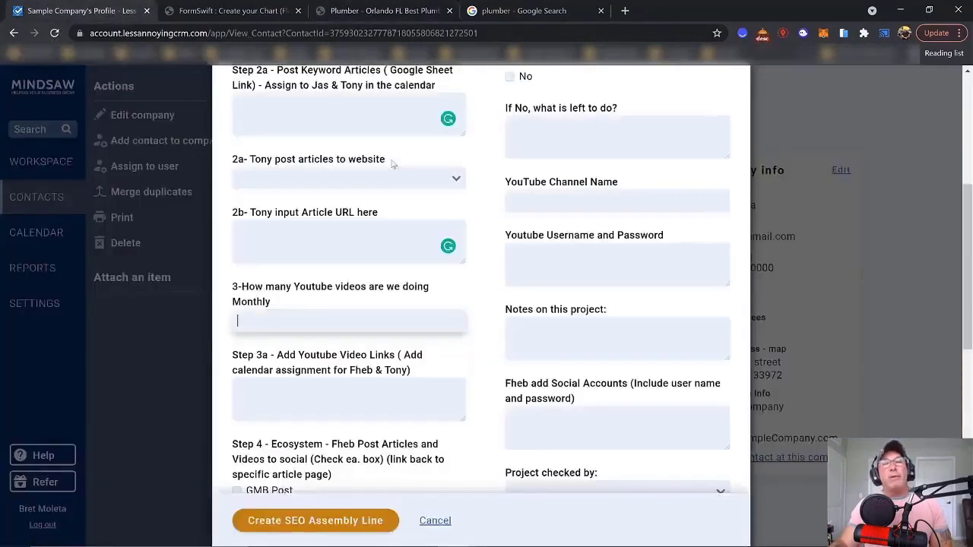
{"action": "left_click", "coordinate": [385, 313]}
Review the Step 3a YouTube video links field and highlight the word Ecosystem in the Step 4 social posting heading
{"action": "scroll", "coordinate": [385, 313], "scroll_direction": "down", "scroll_amount": 2}
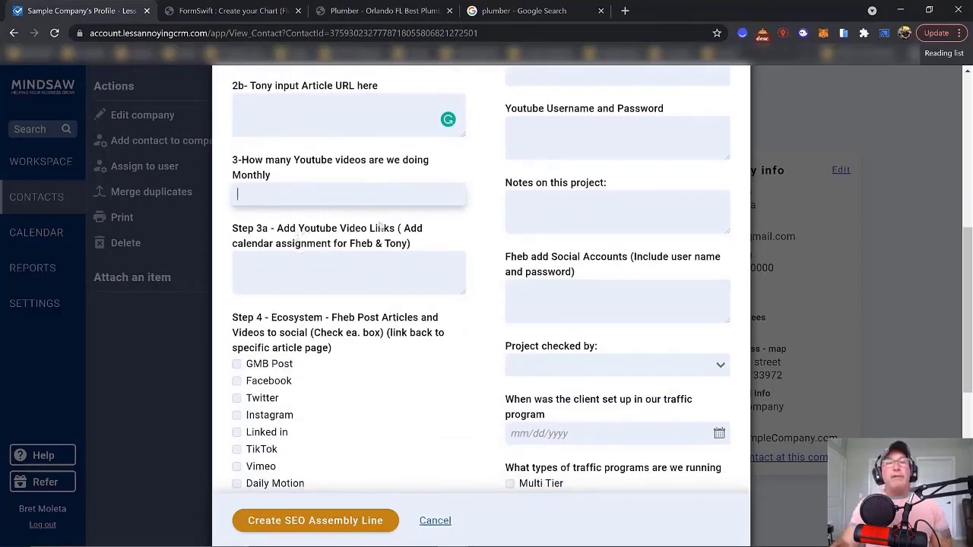
{"action": "left_click", "coordinate": [406, 271]}
{"action": "scroll", "coordinate": [408, 274], "scroll_direction": "down", "scroll_amount": 3}
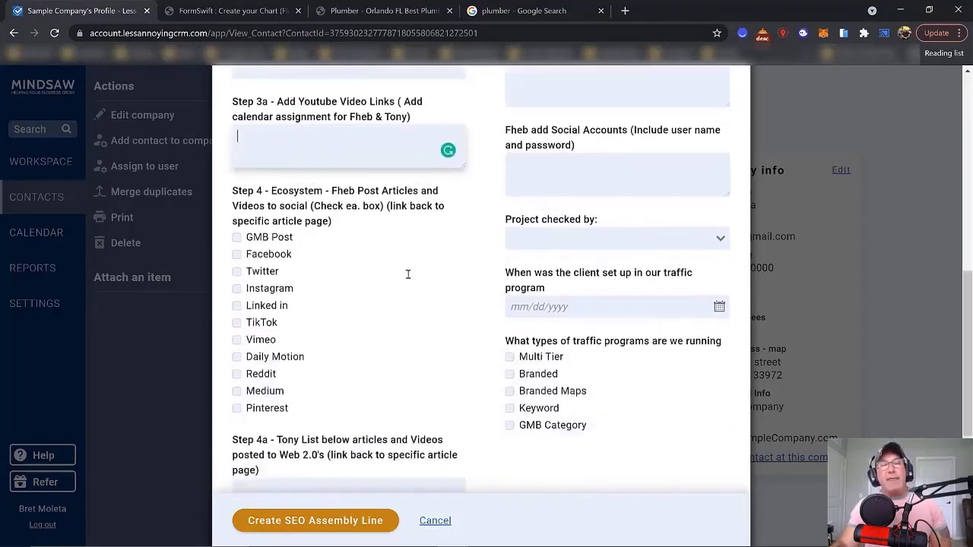
{"action": "left_click_drag", "start_coordinate": [323, 193], "coordinate": [271, 196]}
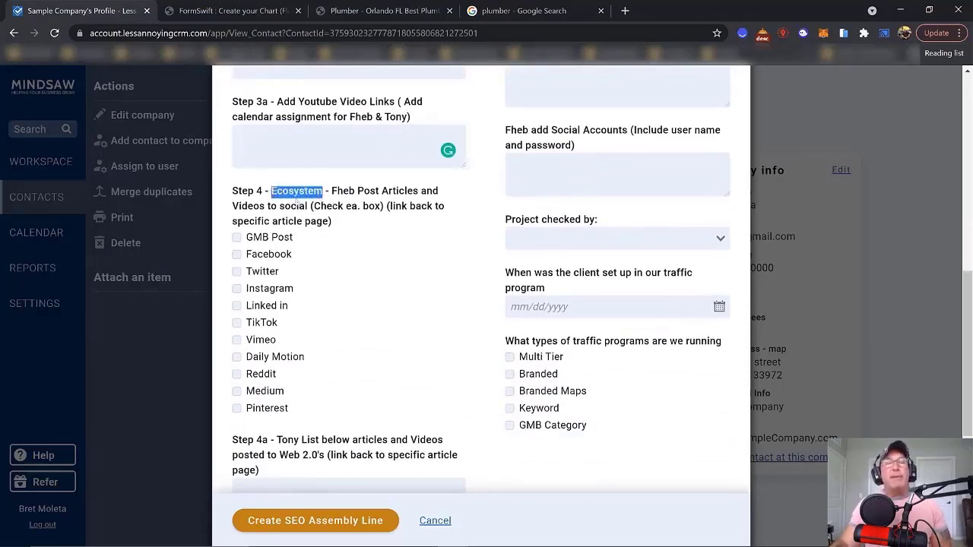
{"action": "left_click", "coordinate": [343, 251]}
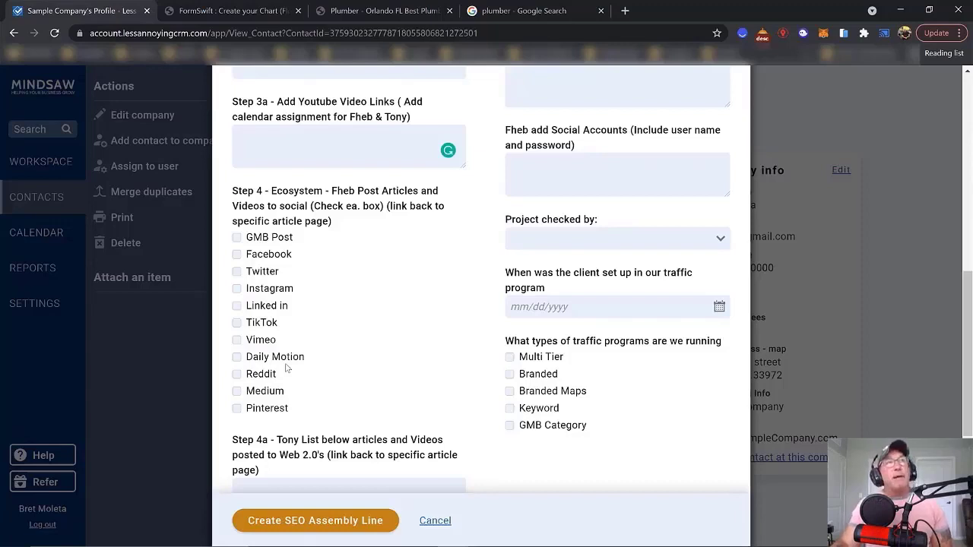
Revisit the plumbing website's services, return to the CRM form and highlight Pinterest in the Step 4 social channels
{"action": "left_click", "coordinate": [405, 11]}
{"action": "mouse_move", "coordinate": [543, 194]}
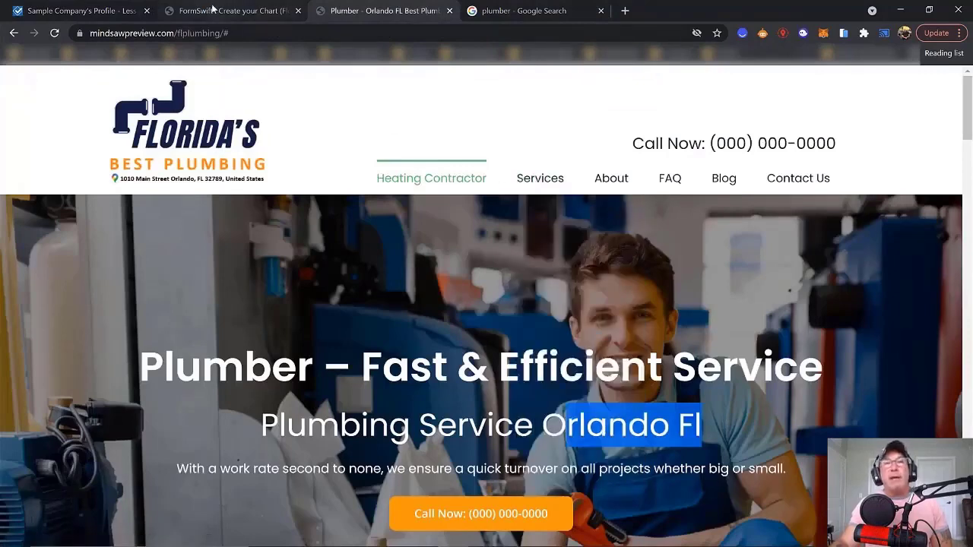
{"action": "left_click", "coordinate": [59, 14]}
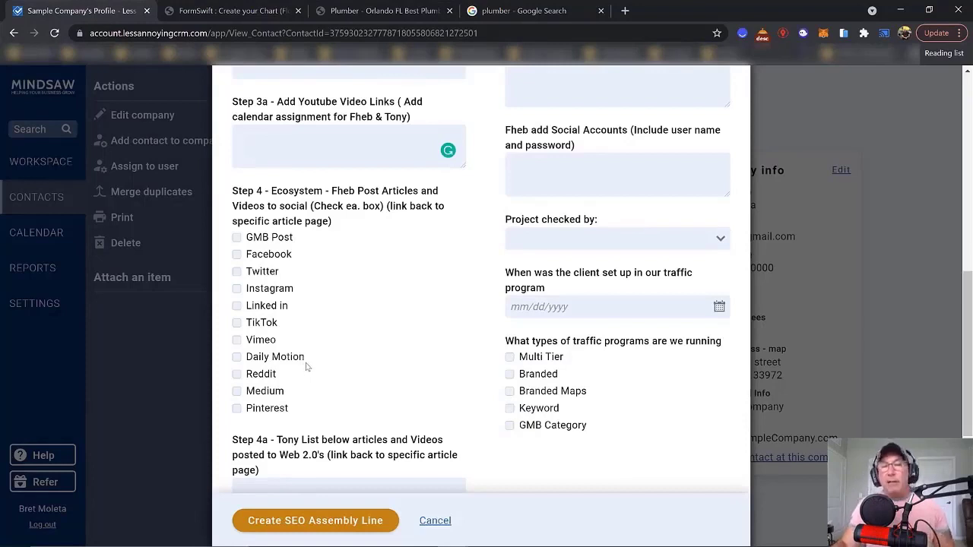
{"action": "scroll", "coordinate": [336, 378], "scroll_direction": "down", "scroll_amount": 2}
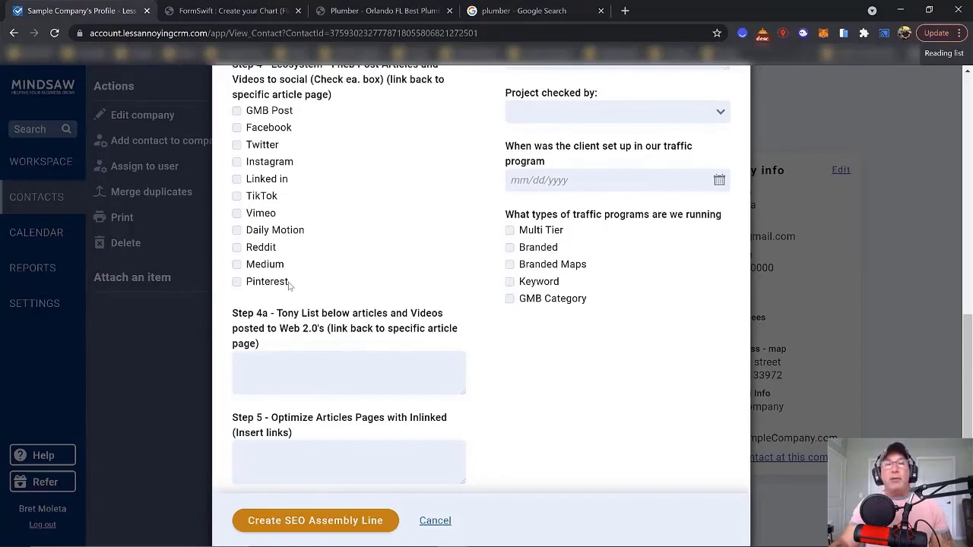
{"action": "left_click_drag", "start_coordinate": [290, 284], "coordinate": [245, 288]}
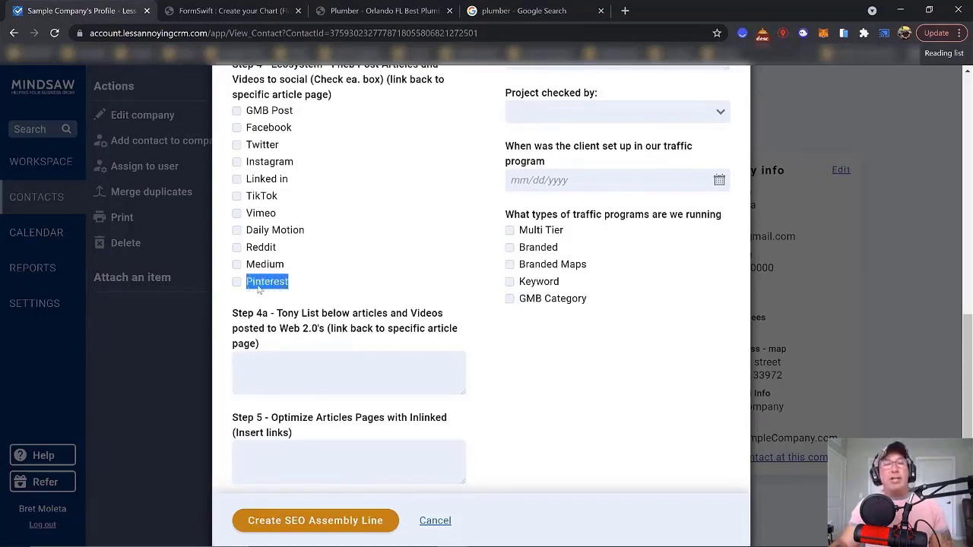
Review the Step 4a Web 2.0 postings field and highlight the word Inlinked in the Step 5 article optimization heading
{"action": "scroll", "coordinate": [321, 292], "scroll_direction": "down", "scroll_amount": 1}
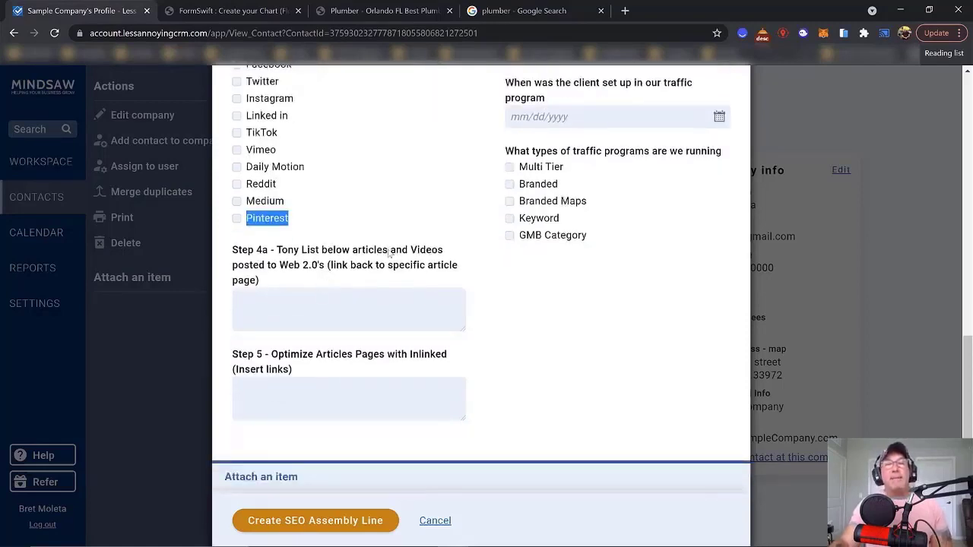
{"action": "left_click", "coordinate": [339, 306]}
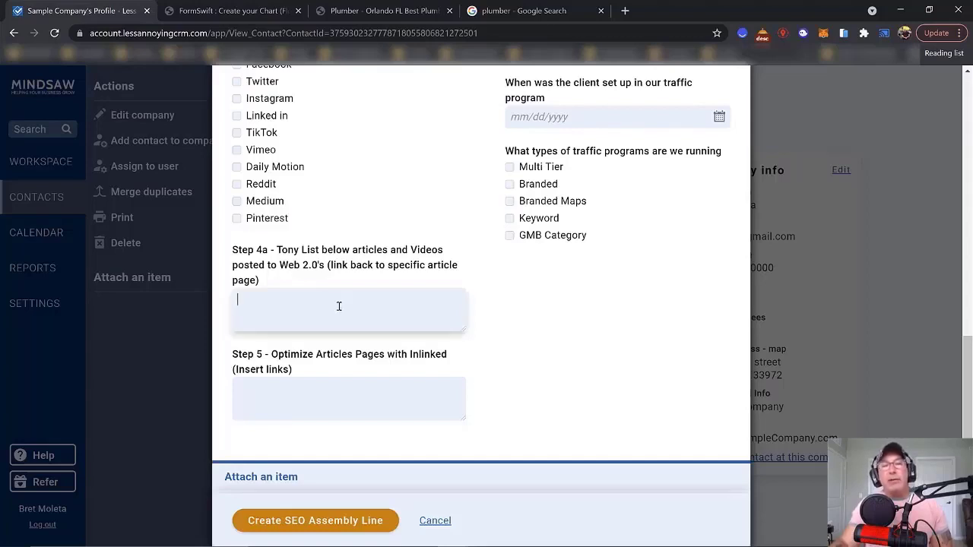
{"action": "left_click", "coordinate": [523, 366]}
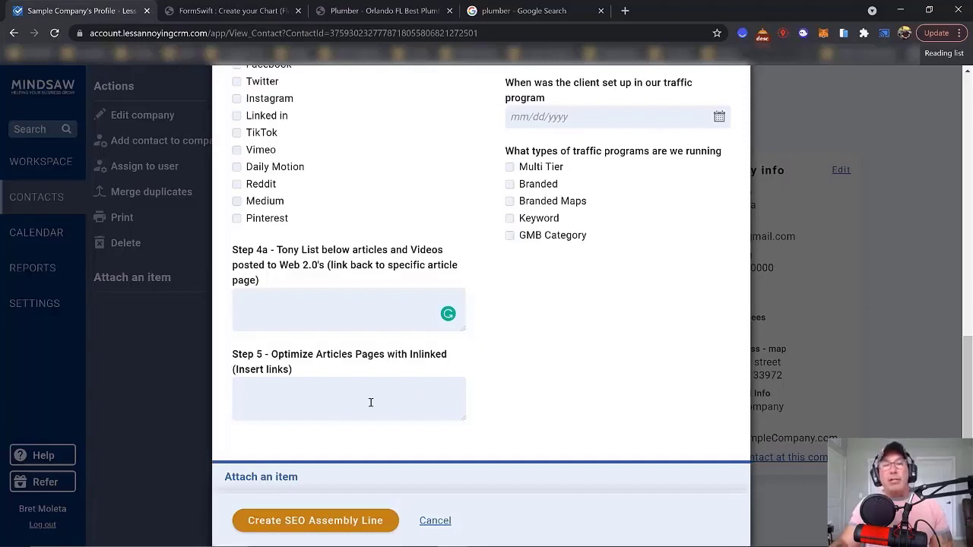
{"action": "left_click_drag", "start_coordinate": [448, 357], "coordinate": [411, 358]}
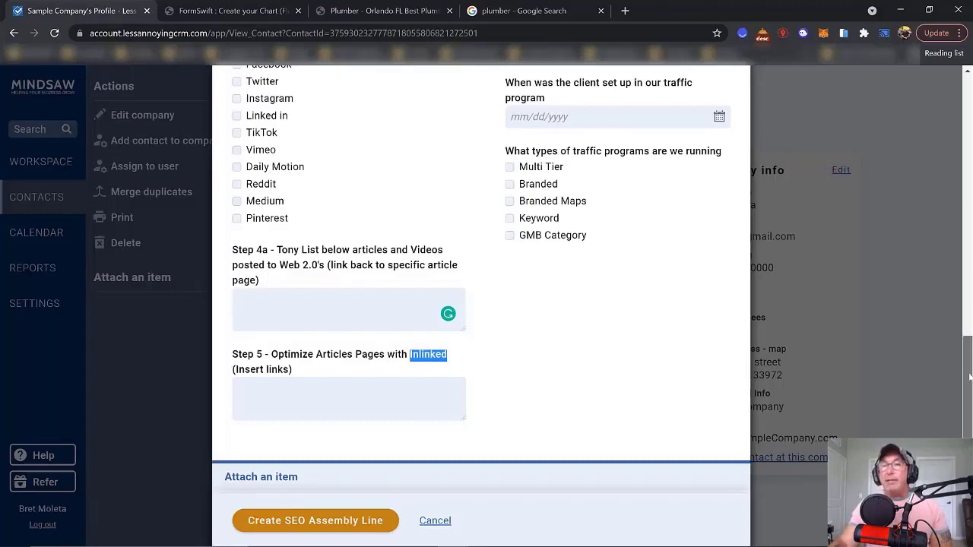
Go back to the start of the form and review the questions on YouTube video embedding and page optimization
{"action": "left_click_drag", "start_coordinate": [969, 377], "coordinate": [969, 114]}
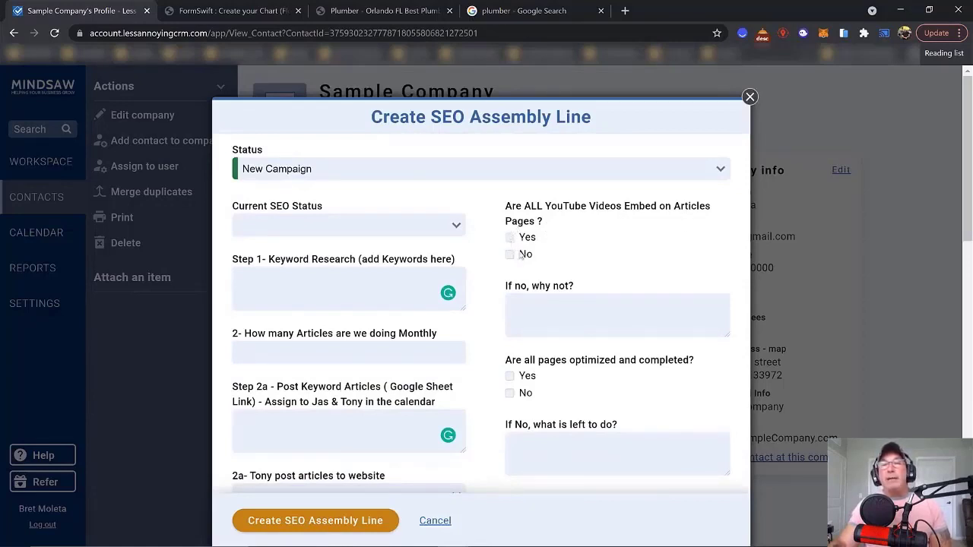
{"action": "left_click", "coordinate": [565, 311]}
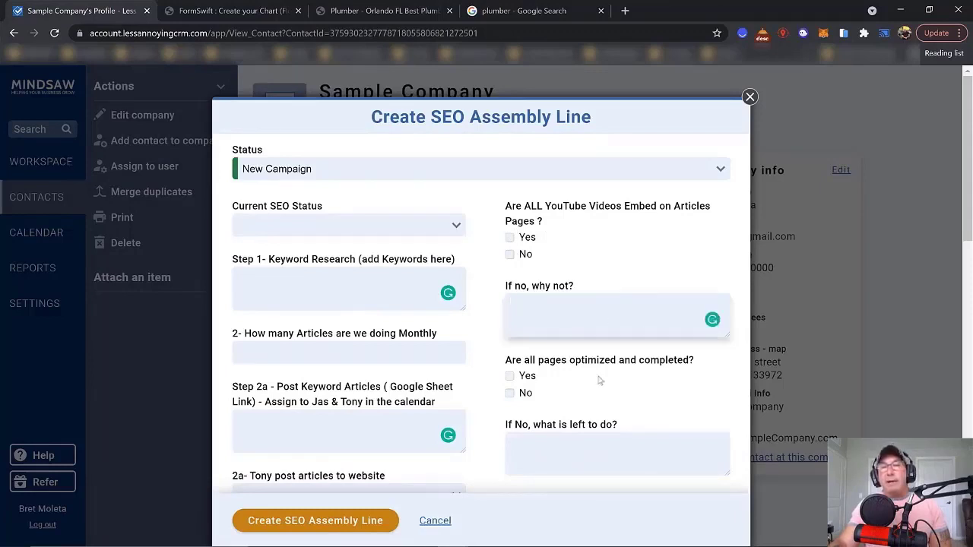
{"action": "scroll", "coordinate": [598, 378], "scroll_direction": "down", "scroll_amount": 1}
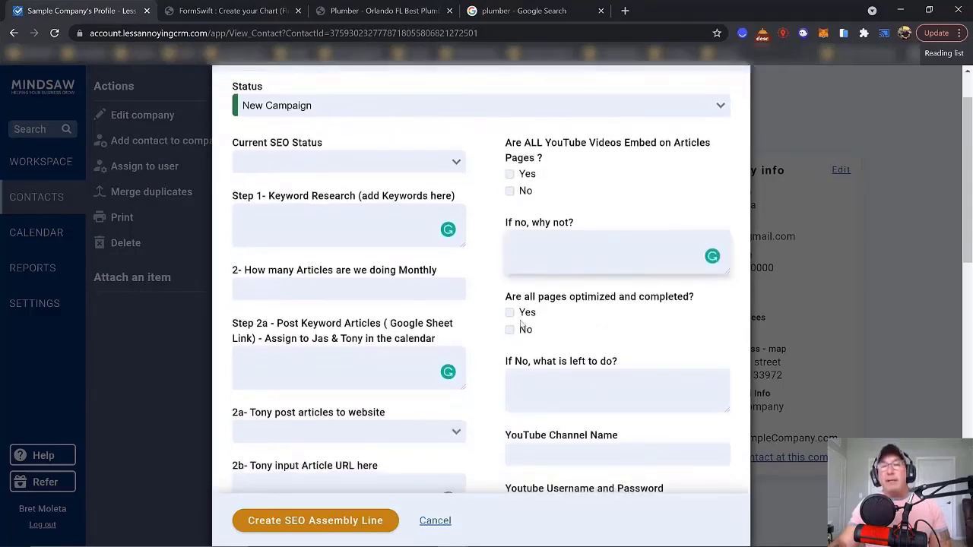
Open the Water Heater service page on the sample plumbing website and look through its article content
{"action": "left_click", "coordinate": [377, 11]}
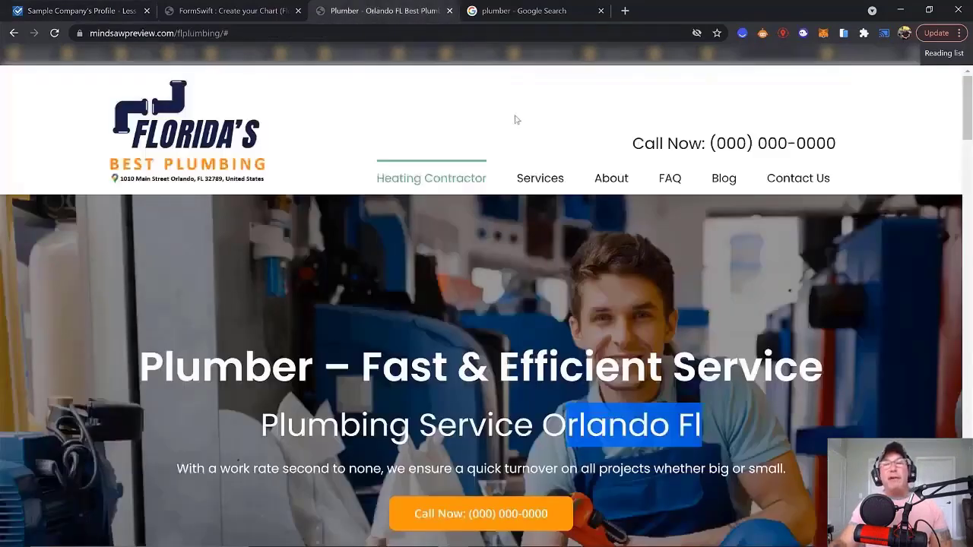
{"action": "left_click", "coordinate": [540, 210]}
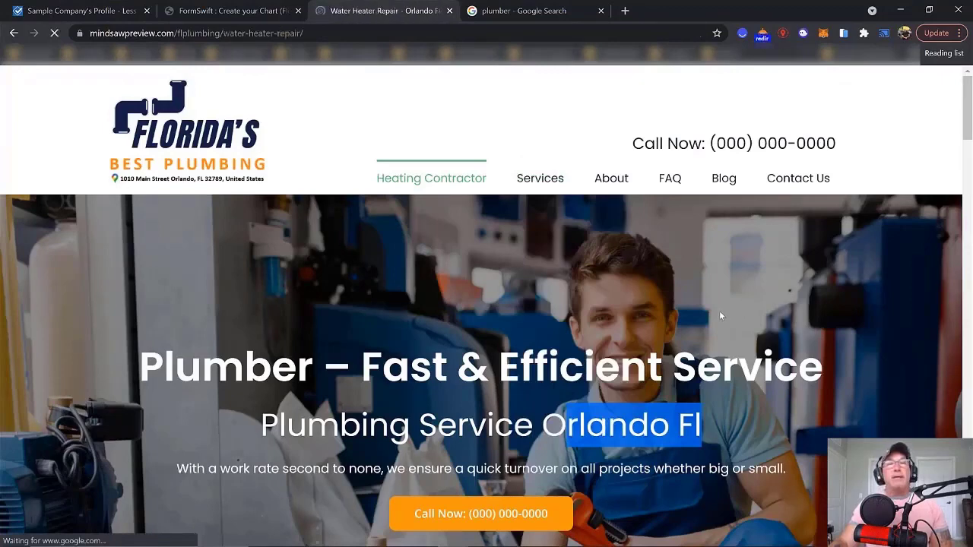
{"action": "scroll", "coordinate": [620, 286], "scroll_direction": "down", "scroll_amount": 3}
{"action": "scroll", "coordinate": [621, 289], "scroll_direction": "down", "scroll_amount": 1}
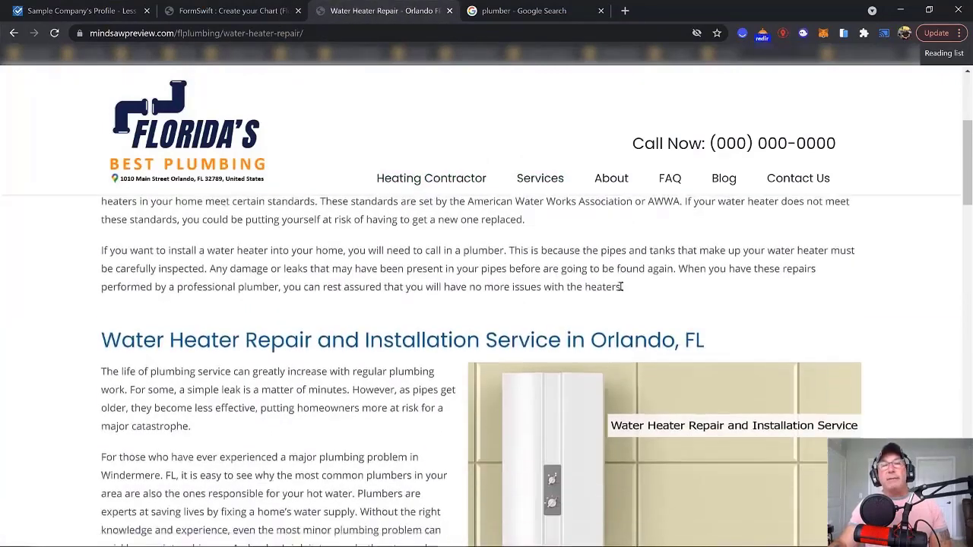
{"action": "scroll", "coordinate": [618, 293], "scroll_direction": "up", "scroll_amount": 4}
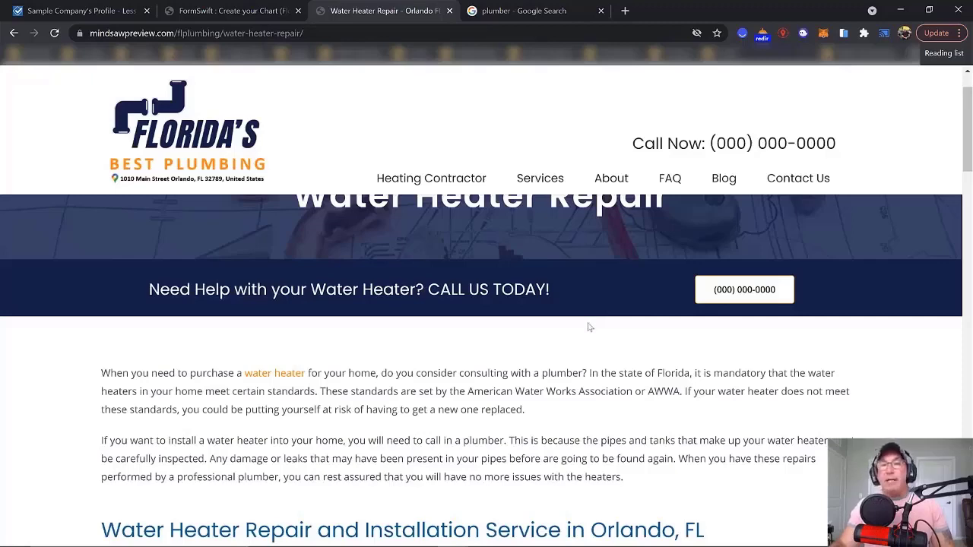
Review the Water Heater Repair page from its introduction through the article sections to the call box, and return to its header
{"action": "scroll", "coordinate": [587, 327], "scroll_direction": "down", "scroll_amount": 3}
{"action": "scroll", "coordinate": [588, 327], "scroll_direction": "up", "scroll_amount": 3}
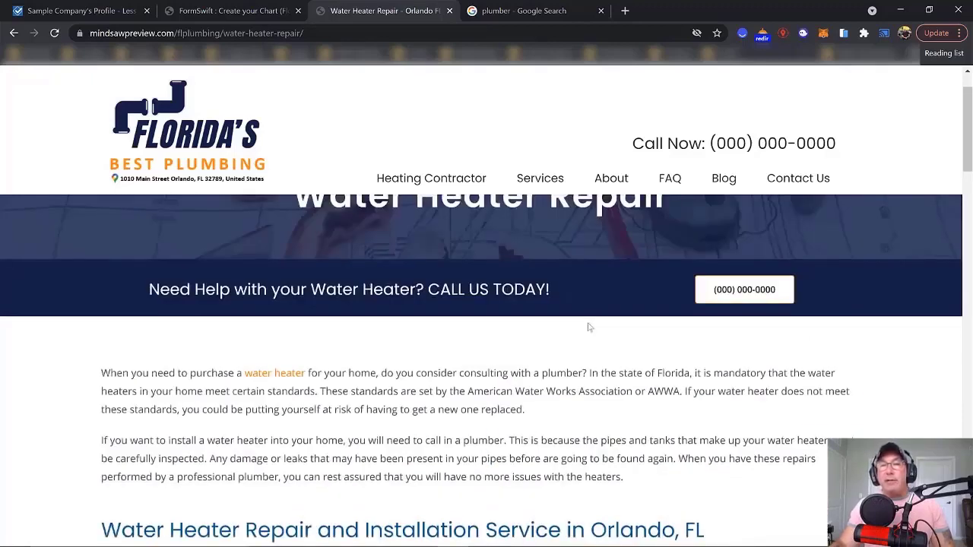
{"action": "scroll", "coordinate": [589, 325], "scroll_direction": "up", "scroll_amount": 1}
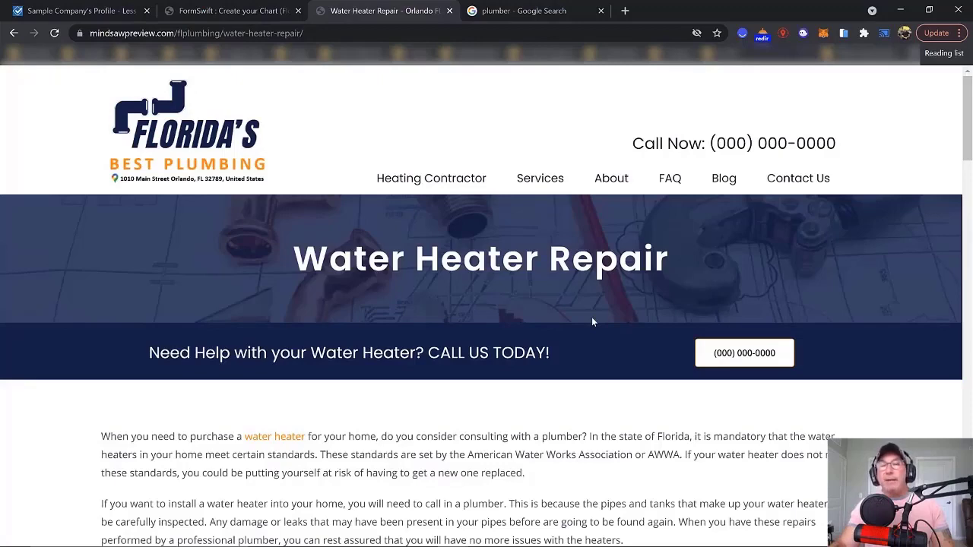
{"action": "scroll", "coordinate": [592, 322], "scroll_direction": "down", "scroll_amount": 2}
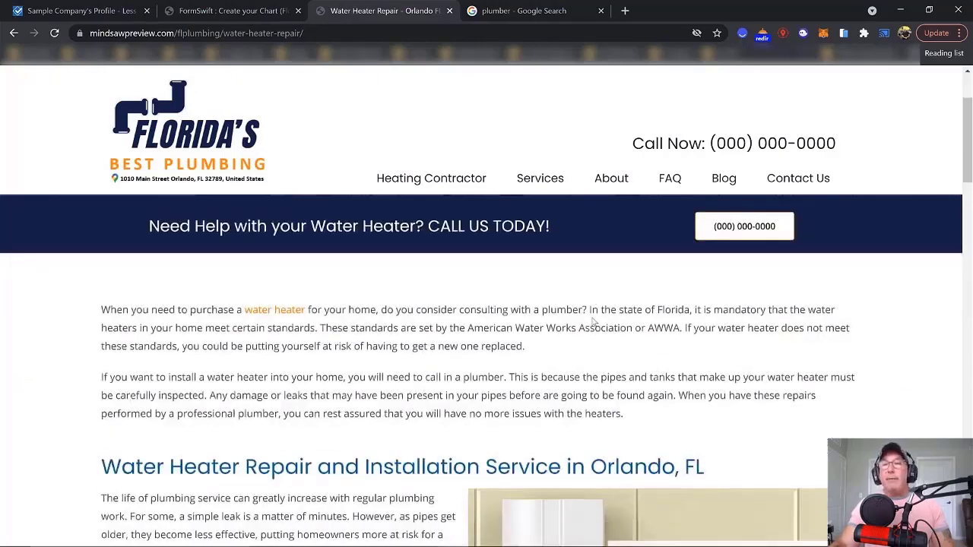
{"action": "scroll", "coordinate": [592, 319], "scroll_direction": "up", "scroll_amount": 2}
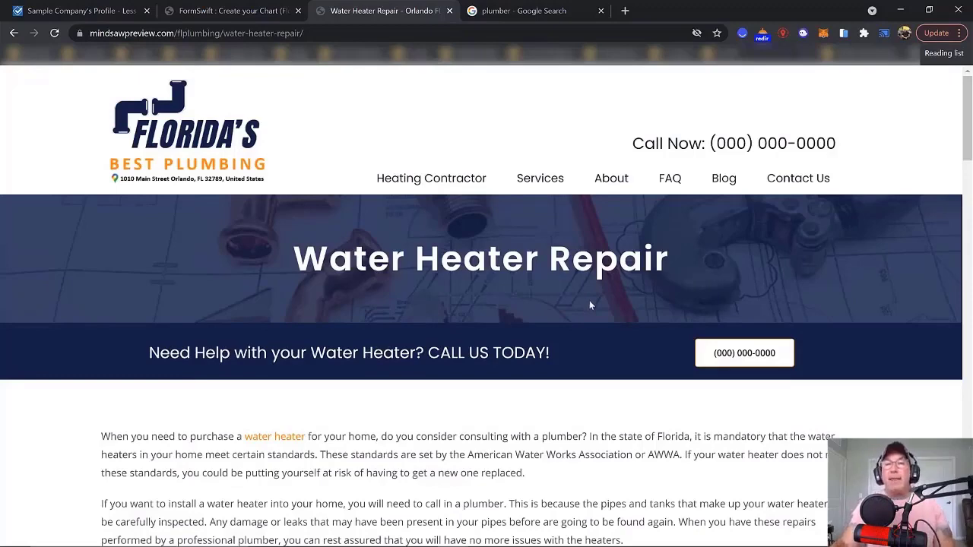
{"action": "scroll", "coordinate": [589, 304], "scroll_direction": "down", "scroll_amount": 2}
{"action": "scroll", "coordinate": [586, 304], "scroll_direction": "down", "scroll_amount": 2}
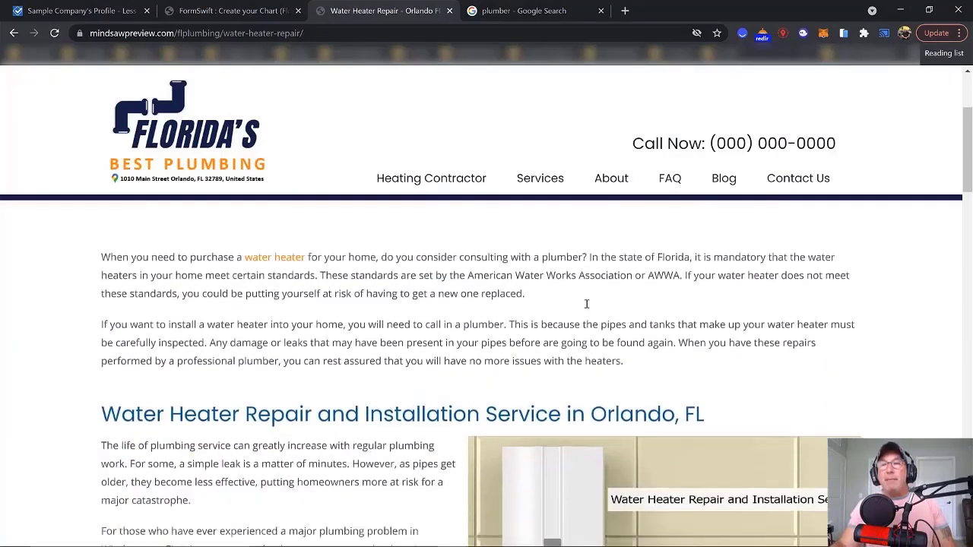
{"action": "scroll", "coordinate": [586, 304], "scroll_direction": "down", "scroll_amount": 5}
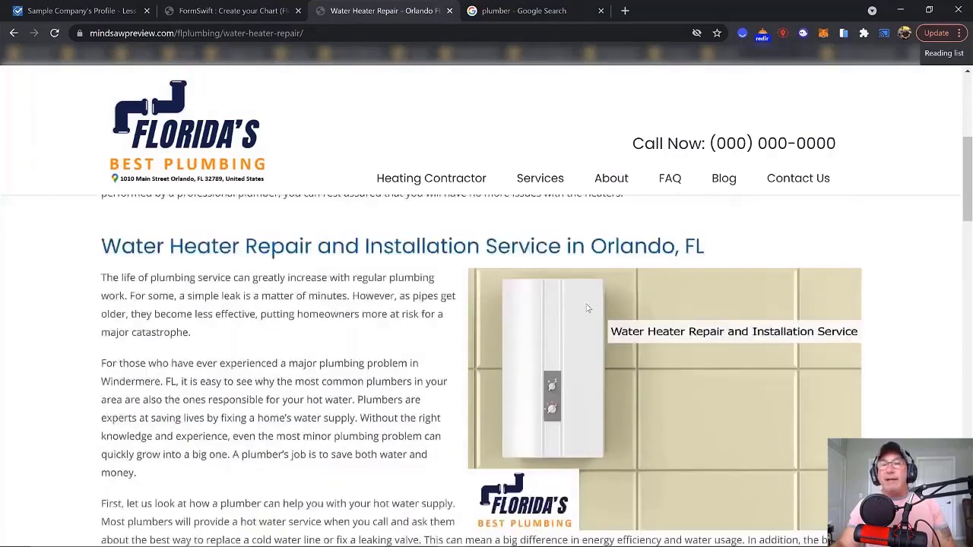
{"action": "scroll", "coordinate": [587, 307], "scroll_direction": "down", "scroll_amount": 5}
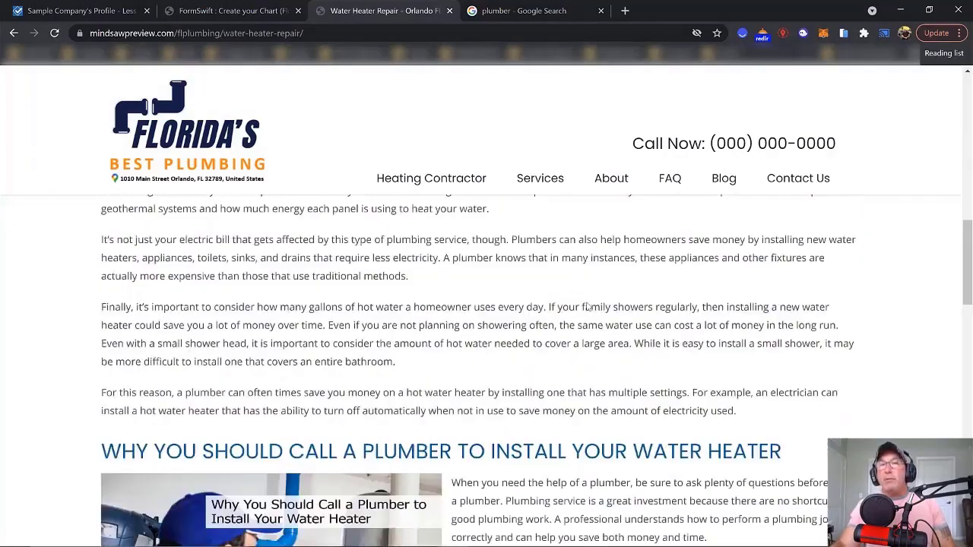
{"action": "scroll", "coordinate": [587, 304], "scroll_direction": "down", "scroll_amount": 4}
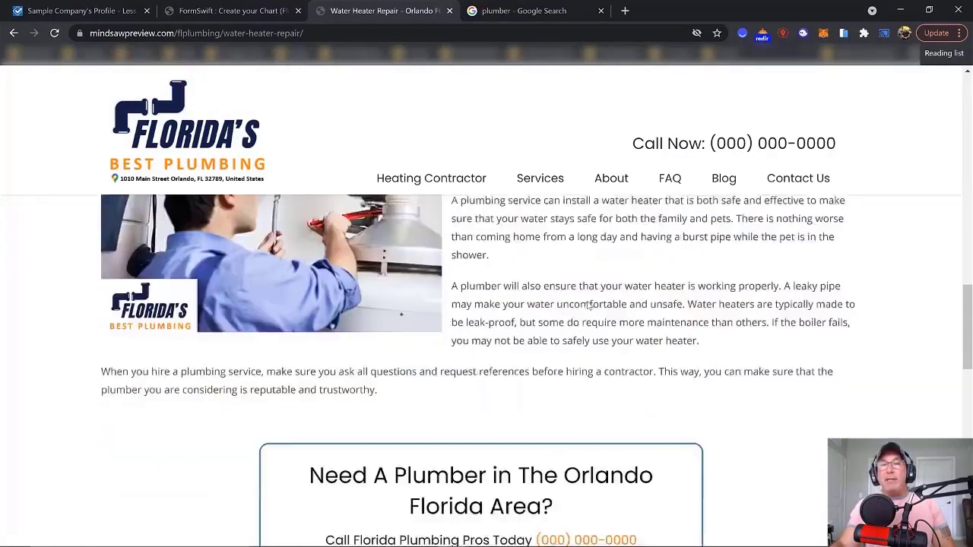
{"action": "scroll", "coordinate": [588, 305], "scroll_direction": "up", "scroll_amount": 9}
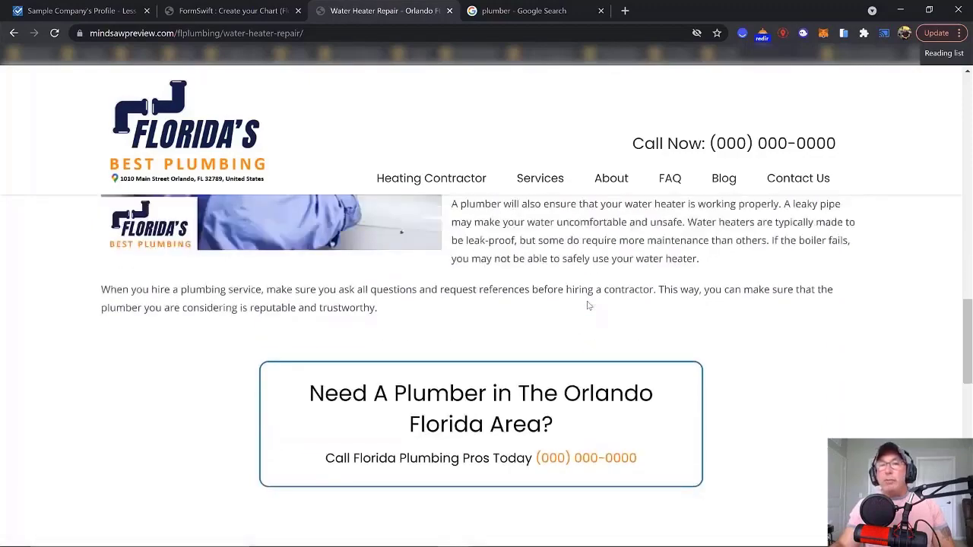
{"action": "scroll", "coordinate": [587, 306], "scroll_direction": "up", "scroll_amount": 8}
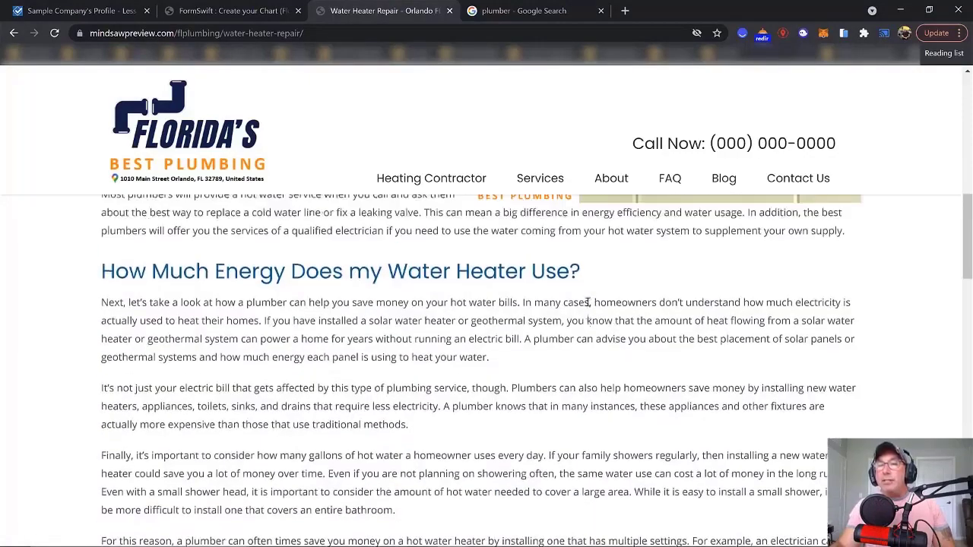
{"action": "scroll", "coordinate": [587, 305], "scroll_direction": "up", "scroll_amount": 3}
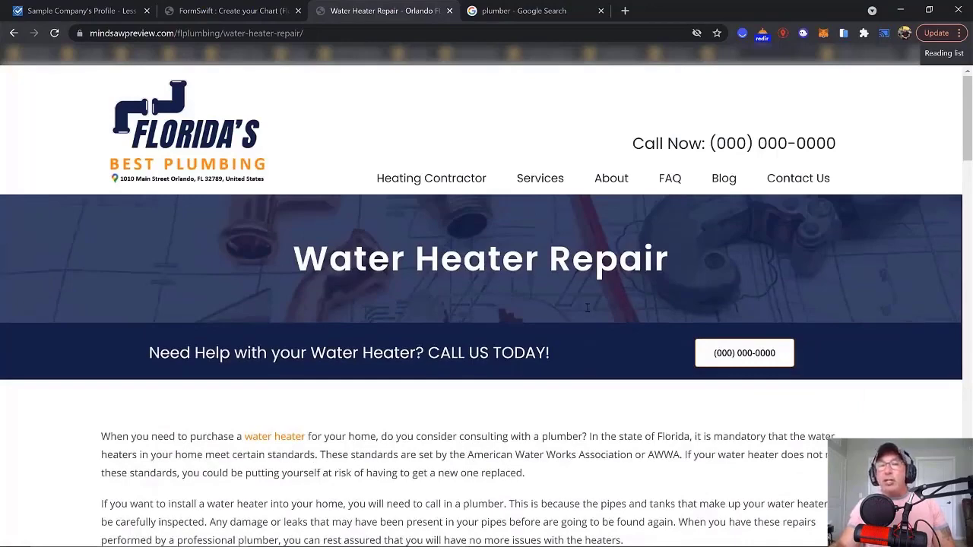
{"action": "scroll", "coordinate": [586, 304], "scroll_direction": "down", "scroll_amount": 3}
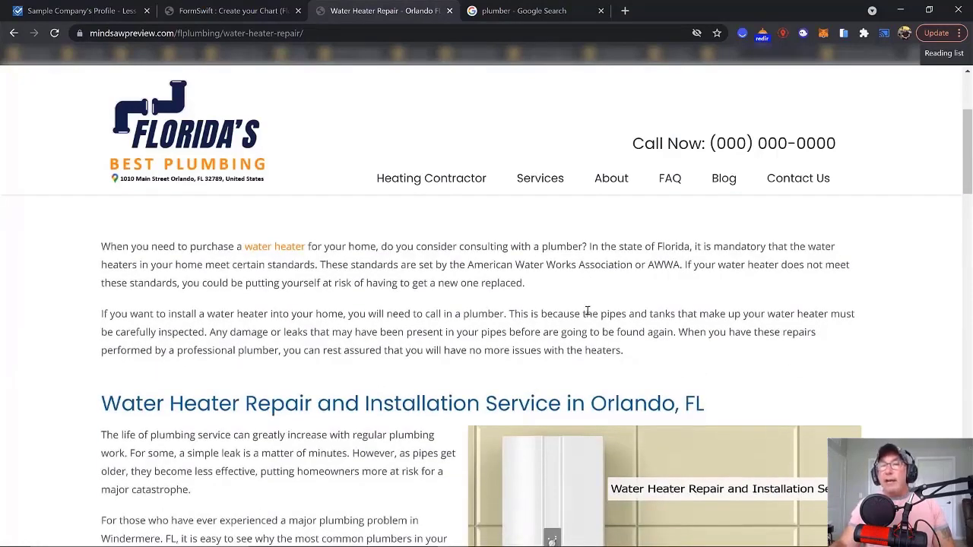
{"action": "scroll", "coordinate": [588, 310], "scroll_direction": "up", "scroll_amount": 3}
{"action": "mouse_move", "coordinate": [546, 180]}
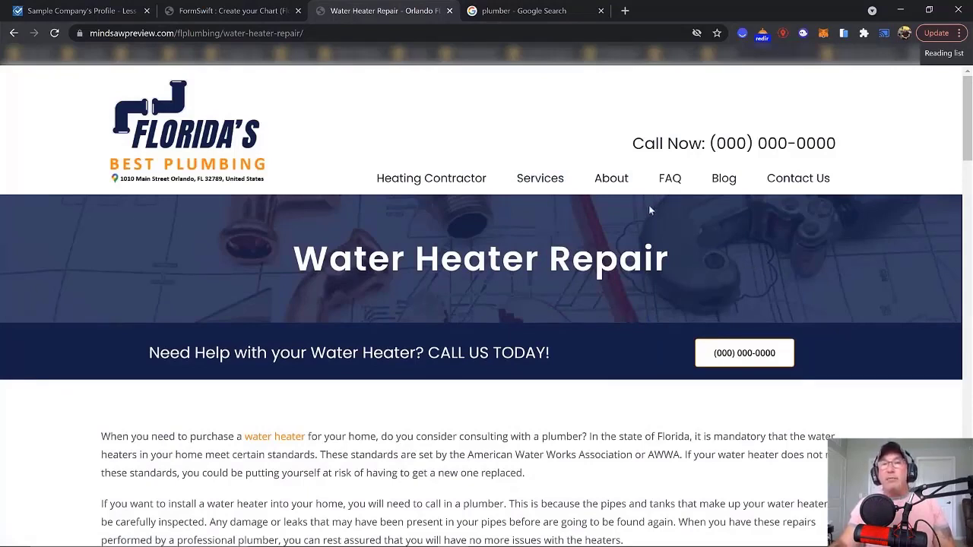
Return to the CRM form and review the YouTube Channel Name, Youtube Username and Password, and Notes on this project fields
{"action": "left_click", "coordinate": [107, 13]}
{"action": "scroll", "coordinate": [691, 356], "scroll_direction": "down", "scroll_amount": 1}
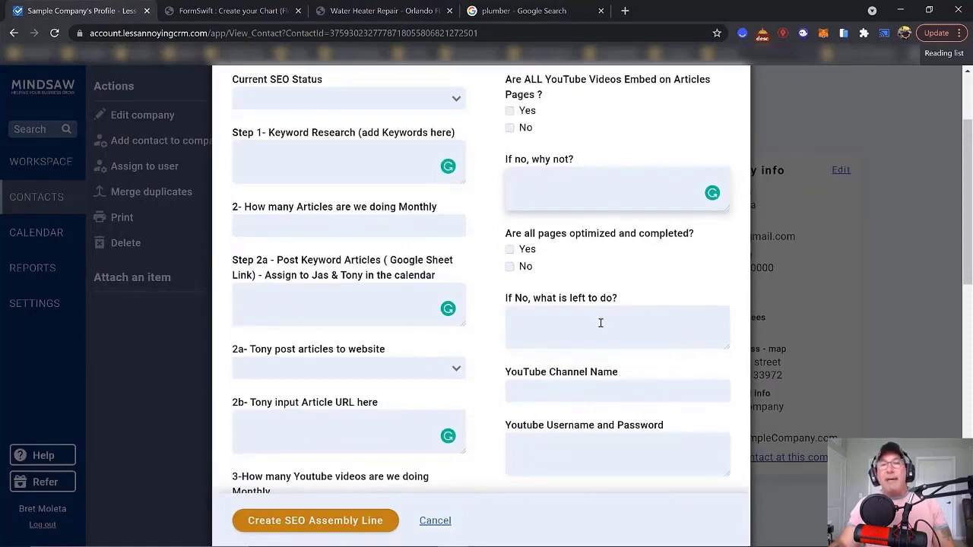
{"action": "left_click", "coordinate": [620, 392]}
{"action": "scroll", "coordinate": [682, 373], "scroll_direction": "down", "scroll_amount": 2}
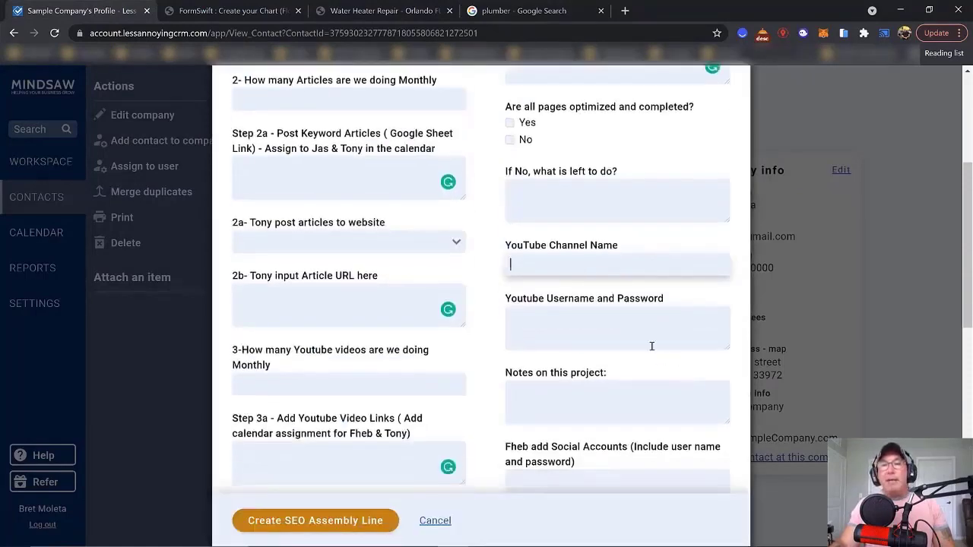
{"action": "left_click", "coordinate": [644, 331]}
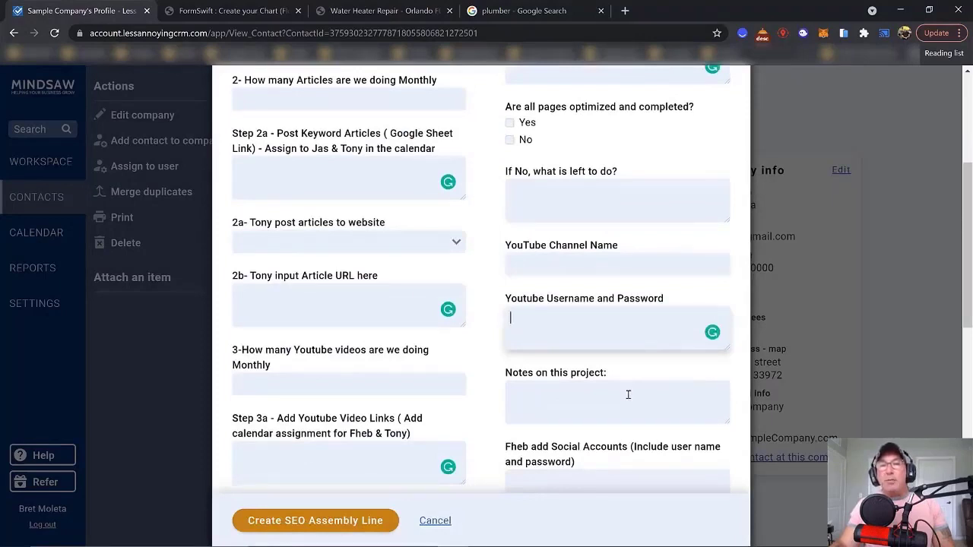
{"action": "left_click", "coordinate": [628, 394]}
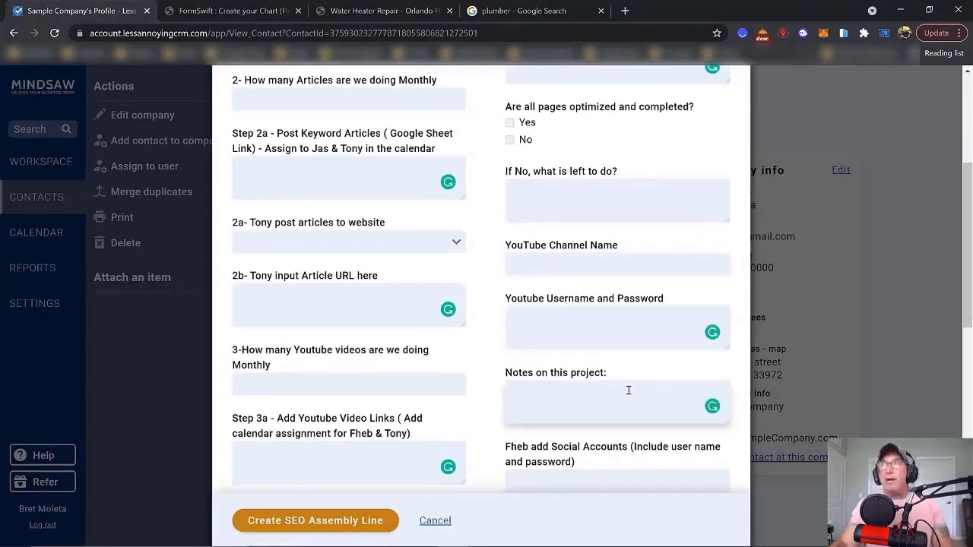
Highlight the assigned staff member's name in the social accounts heading and place the cursor in its field
{"action": "scroll", "coordinate": [629, 394], "scroll_direction": "down", "scroll_amount": 1}
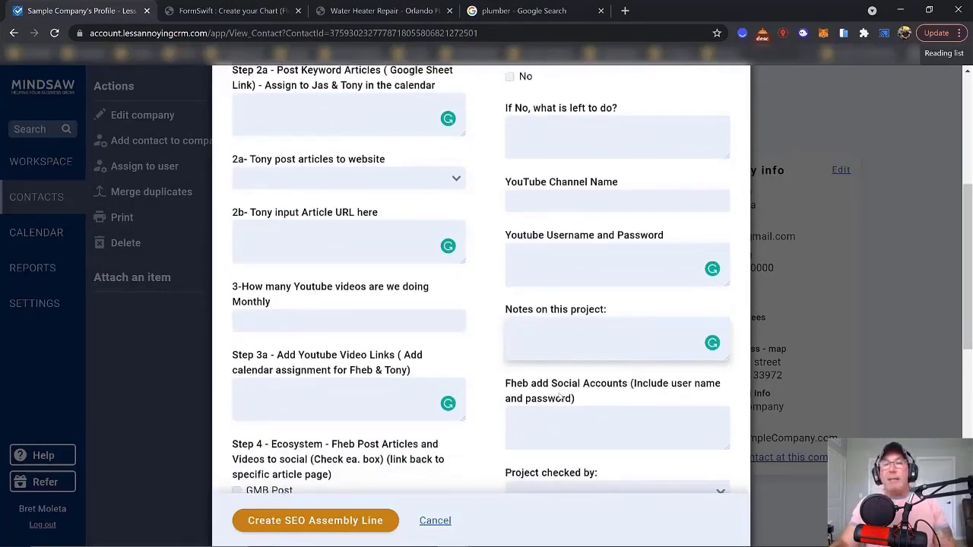
{"action": "left_click_drag", "start_coordinate": [532, 389], "coordinate": [509, 391]}
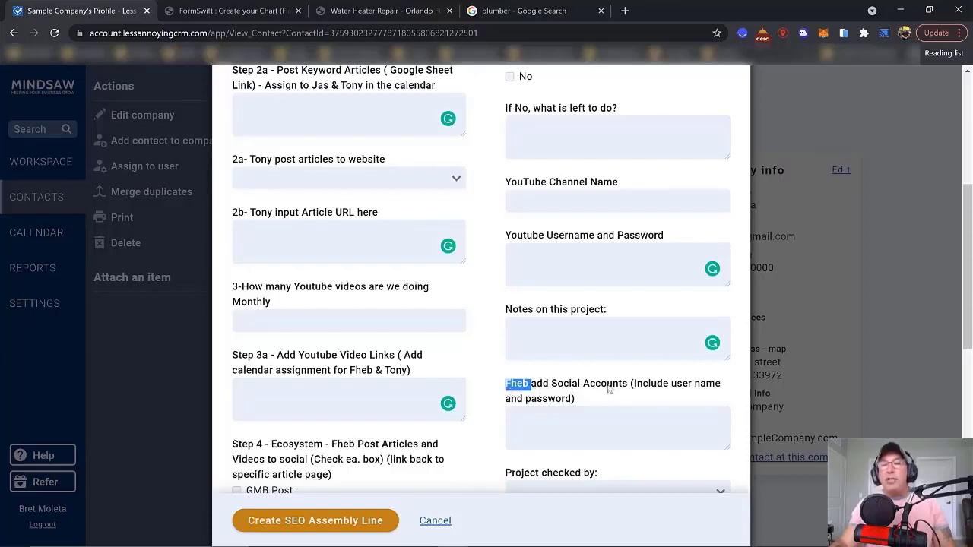
{"action": "left_click", "coordinate": [551, 415]}
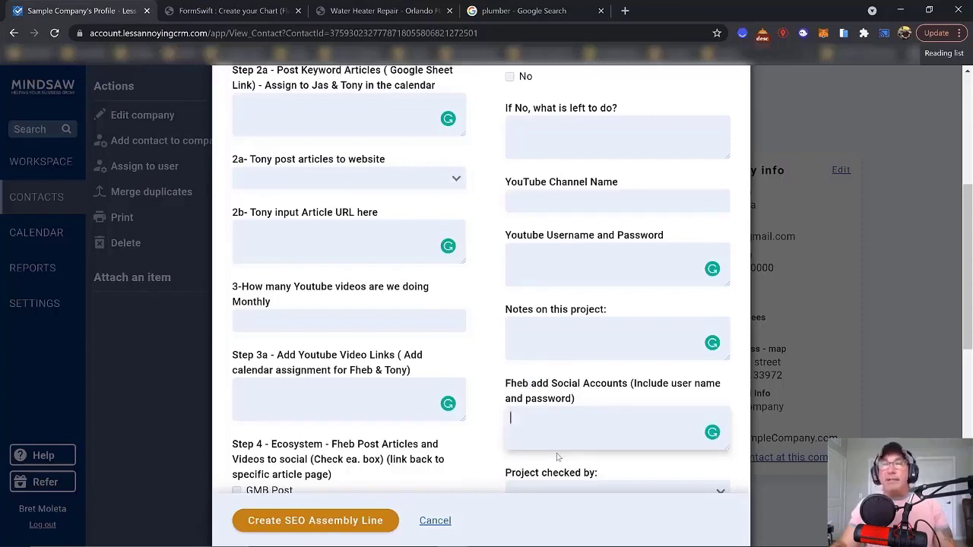
Review the reviewer choices for Project checked by and close the list without selecting anyone
{"action": "scroll", "coordinate": [595, 427], "scroll_direction": "down", "scroll_amount": 1}
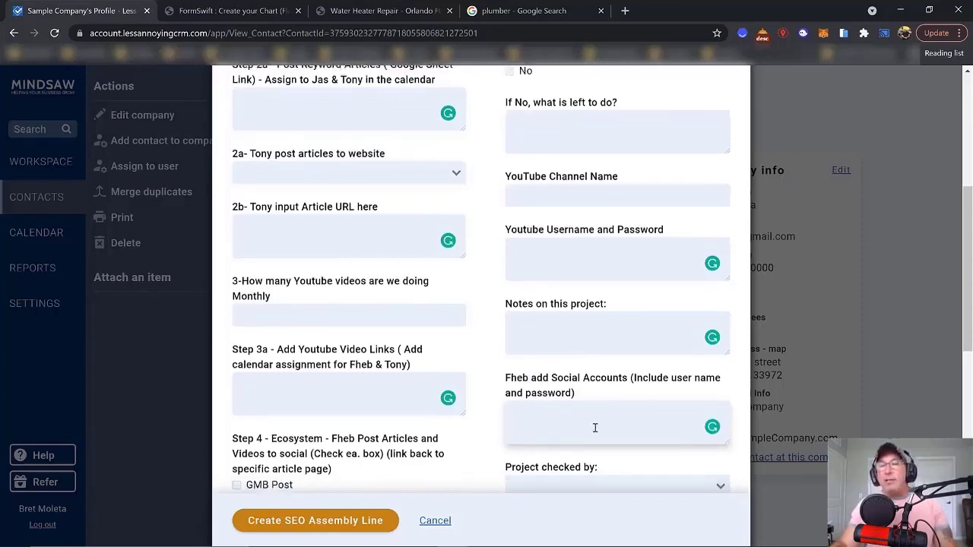
{"action": "scroll", "coordinate": [638, 380], "scroll_direction": "down", "scroll_amount": 1}
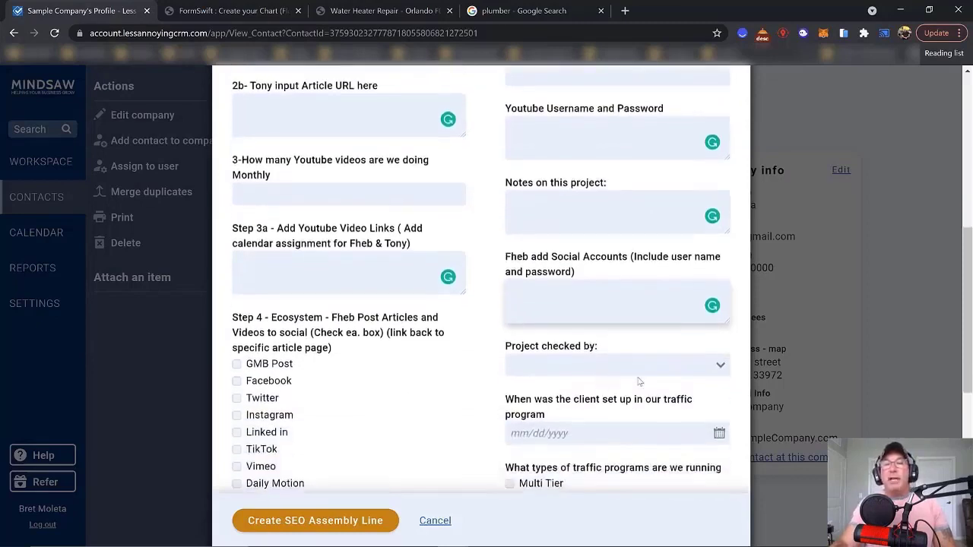
{"action": "left_click", "coordinate": [721, 368]}
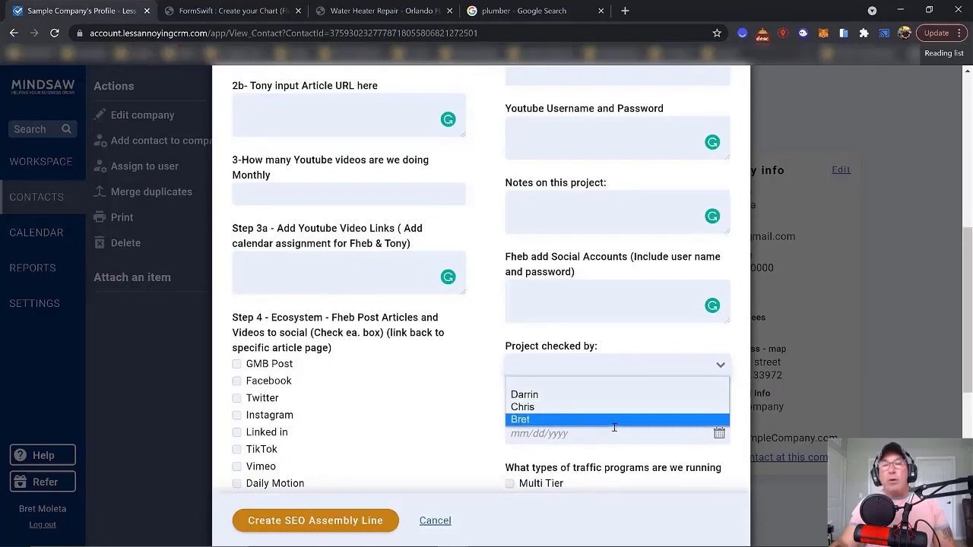
{"action": "left_click", "coordinate": [487, 390]}
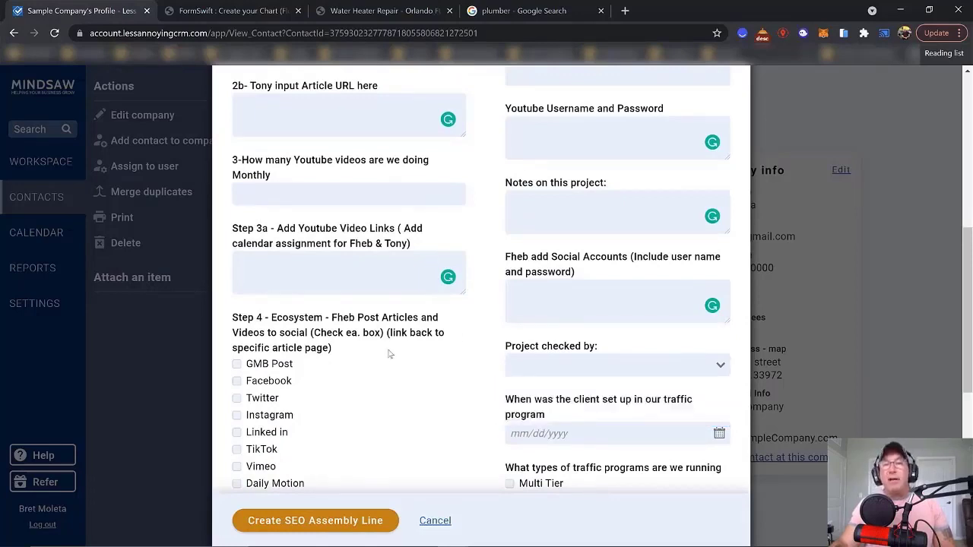
Set the client's traffic program setup date to 09/18/2021
{"action": "scroll", "coordinate": [387, 354], "scroll_direction": "down", "scroll_amount": 1}
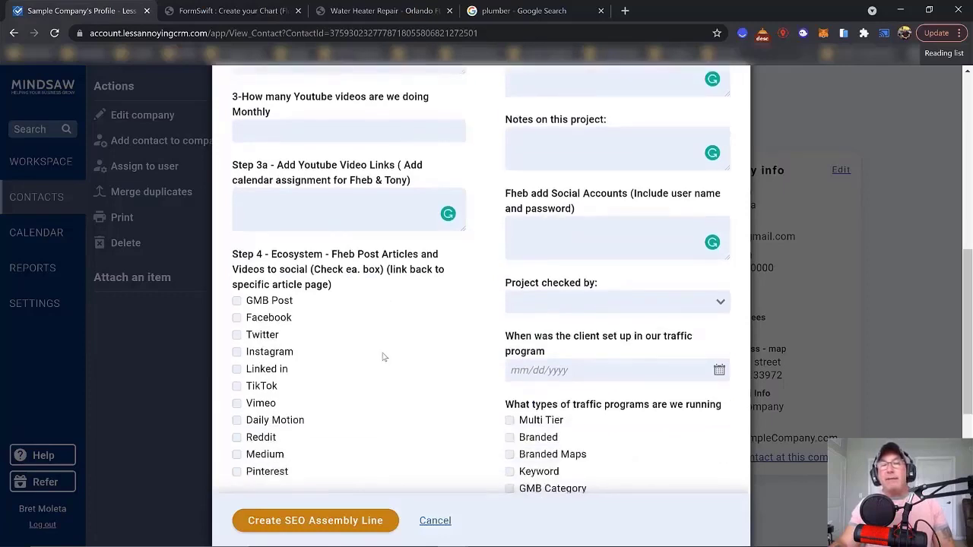
{"action": "scroll", "coordinate": [382, 357], "scroll_direction": "down", "scroll_amount": 1}
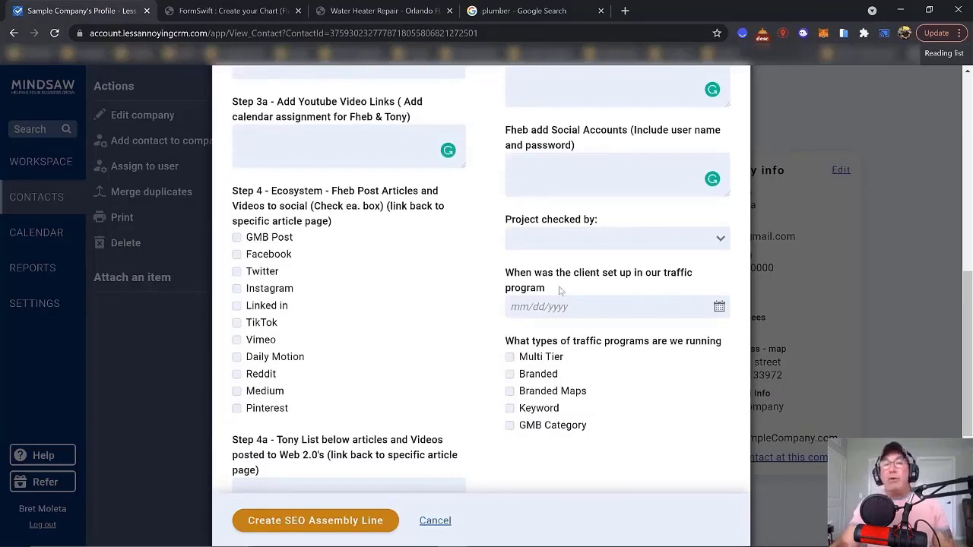
{"action": "left_click", "coordinate": [719, 307]}
{"action": "left_click", "coordinate": [620, 397]}
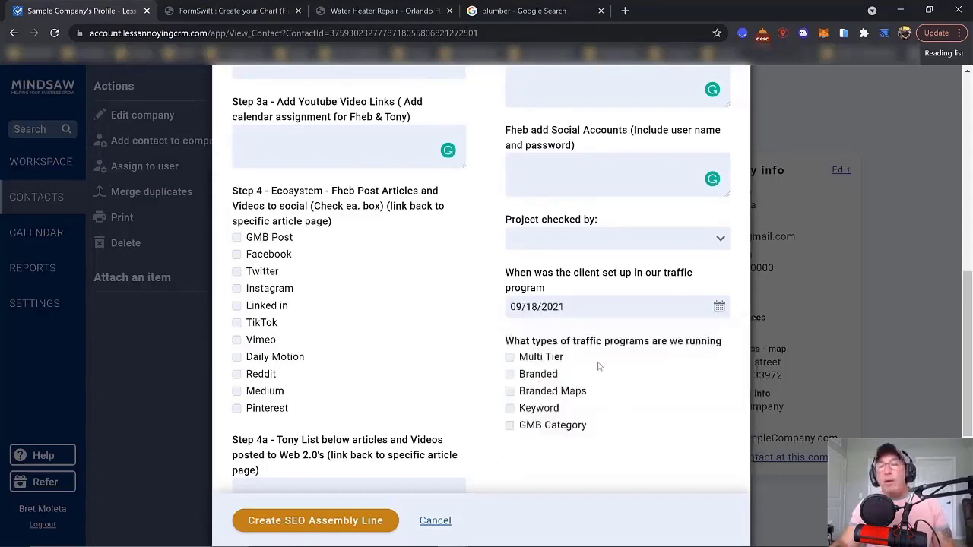
Select all five traffic program types: Multi Tier, Branded, Branded Maps, Keyword and GMB Category
{"action": "left_click", "coordinate": [511, 358]}
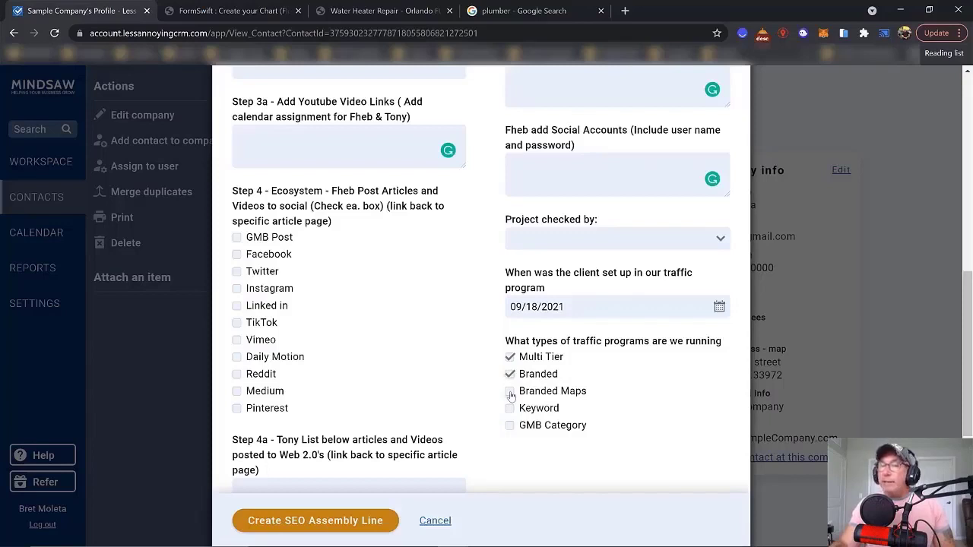
{"action": "left_click", "coordinate": [510, 393]}
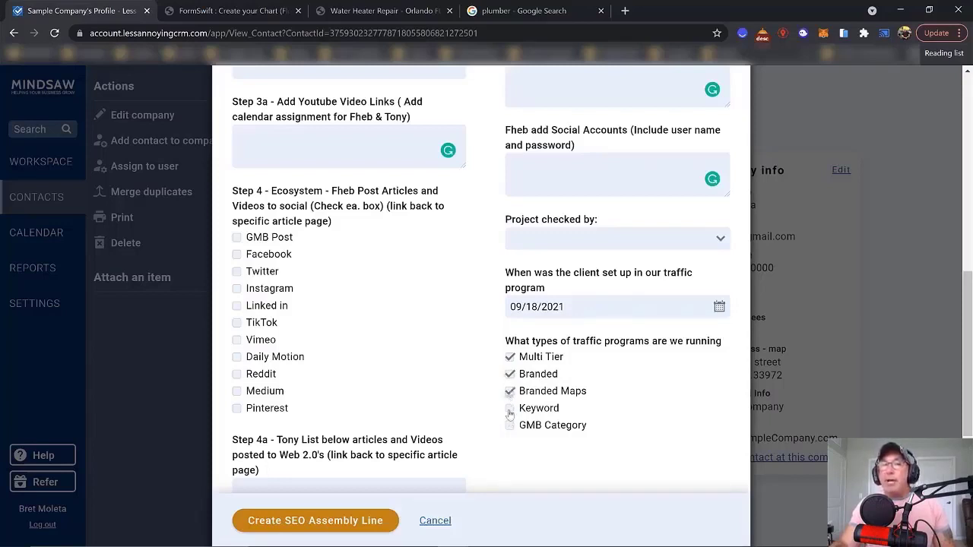
{"action": "left_click", "coordinate": [510, 409]}
{"action": "left_click", "coordinate": [510, 427]}
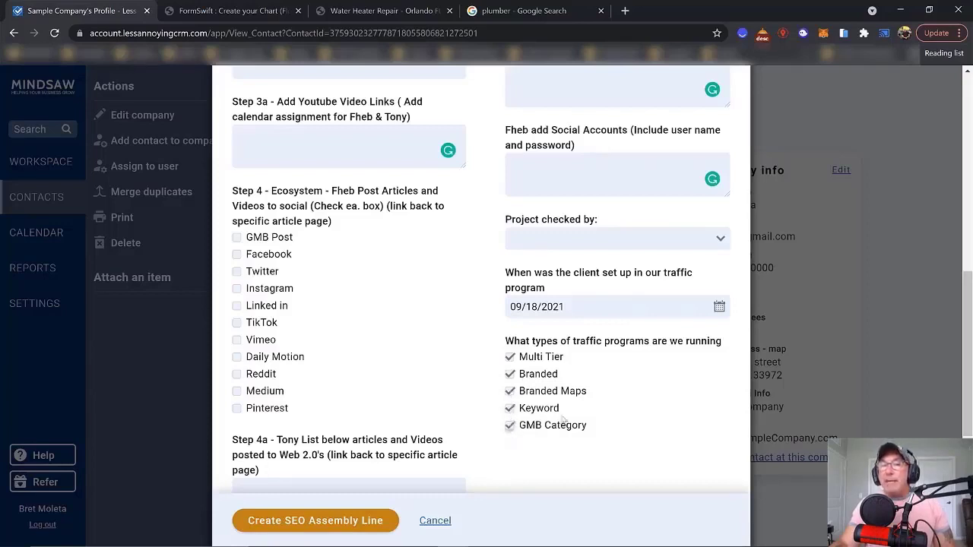
Clear the Multi Tier, Branded, Branded Maps, Keyword and GMB Category traffic program selections
{"action": "left_click", "coordinate": [510, 358]}
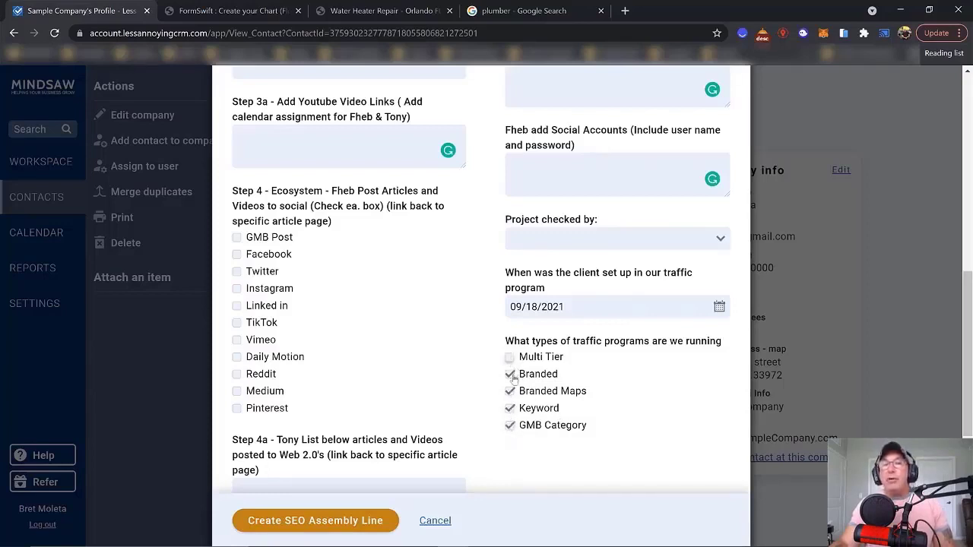
{"action": "left_click", "coordinate": [510, 375]}
{"action": "left_click", "coordinate": [510, 391]}
{"action": "left_click", "coordinate": [510, 409]}
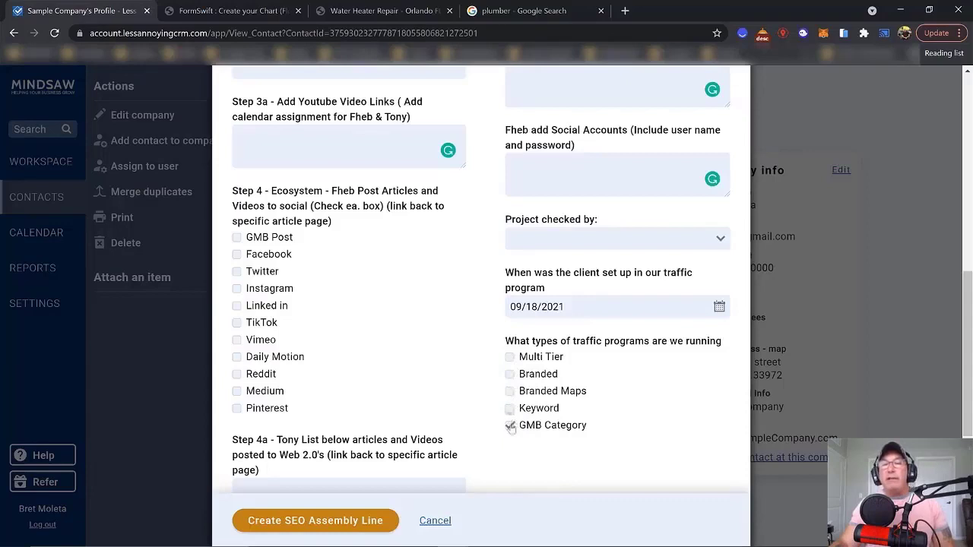
{"action": "left_click", "coordinate": [510, 426]}
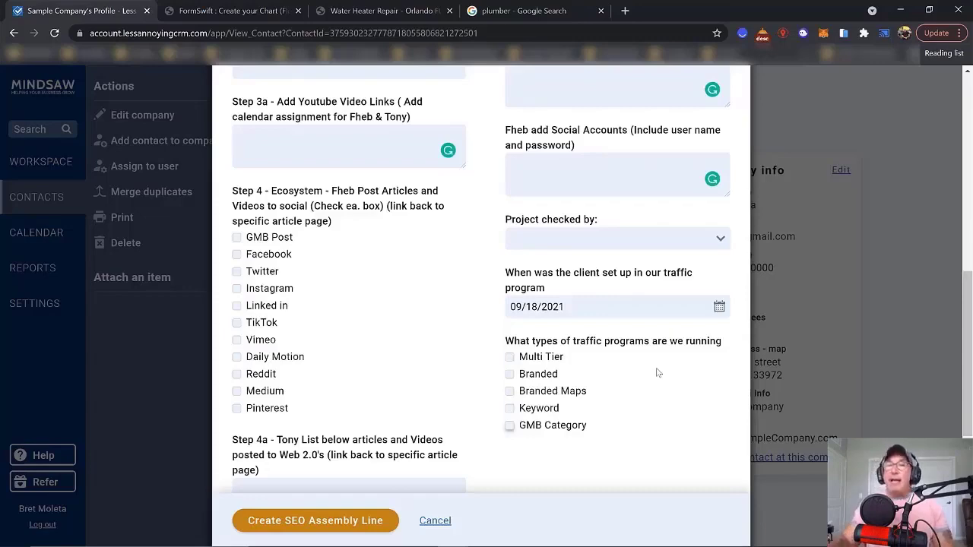
Look over the remaining fields down to the end of the SEO Assembly Line form and go back up
{"action": "scroll", "coordinate": [658, 372], "scroll_direction": "down", "scroll_amount": 1}
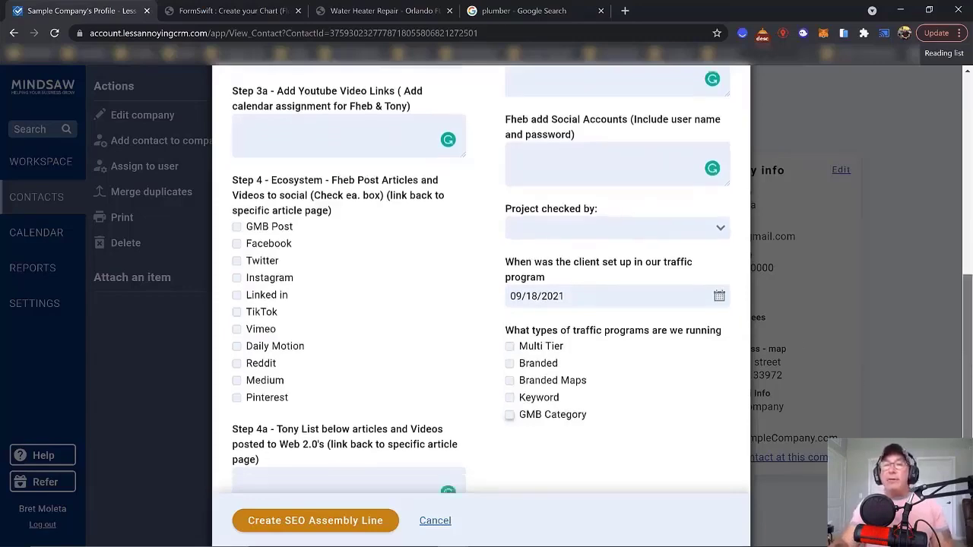
{"action": "scroll", "coordinate": [481, 281], "scroll_direction": "down", "scroll_amount": 3}
{"action": "scroll", "coordinate": [481, 281], "scroll_direction": "up", "scroll_amount": 4}
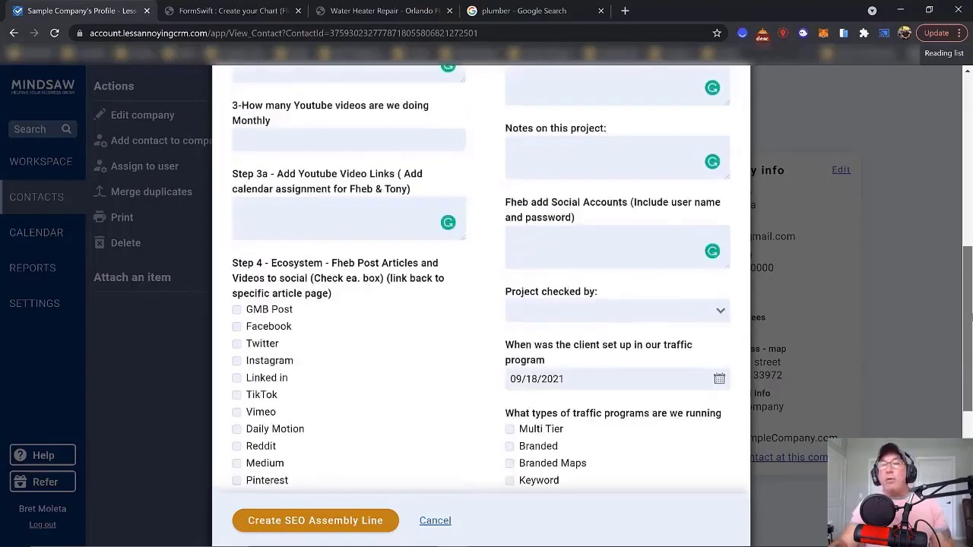
Review the SEO Assembly Line form from the campaign status down to the social posting checklist and traffic program types
{"action": "scroll", "coordinate": [481, 281], "scroll_direction": "up", "scroll_amount": 4}
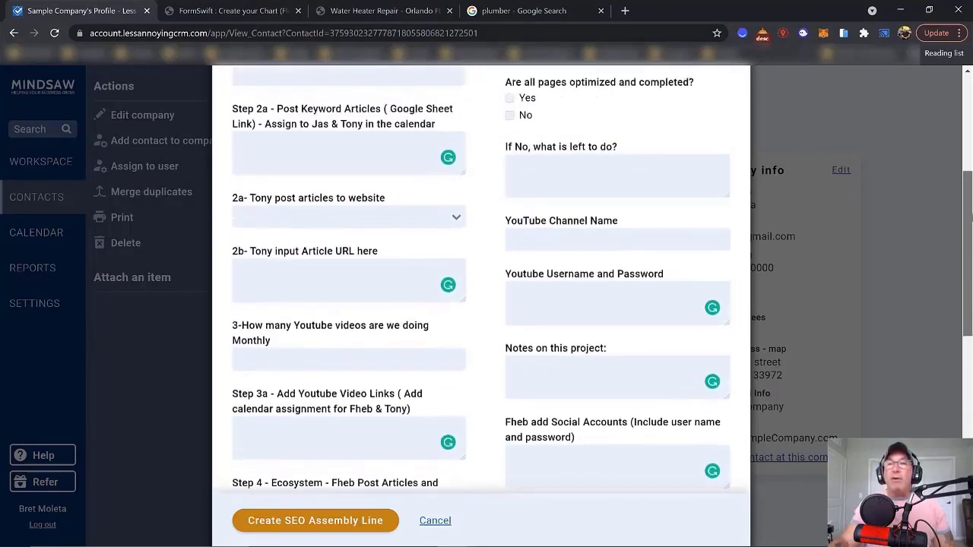
{"action": "scroll", "coordinate": [968, 208], "scroll_direction": "up", "scroll_amount": 5}
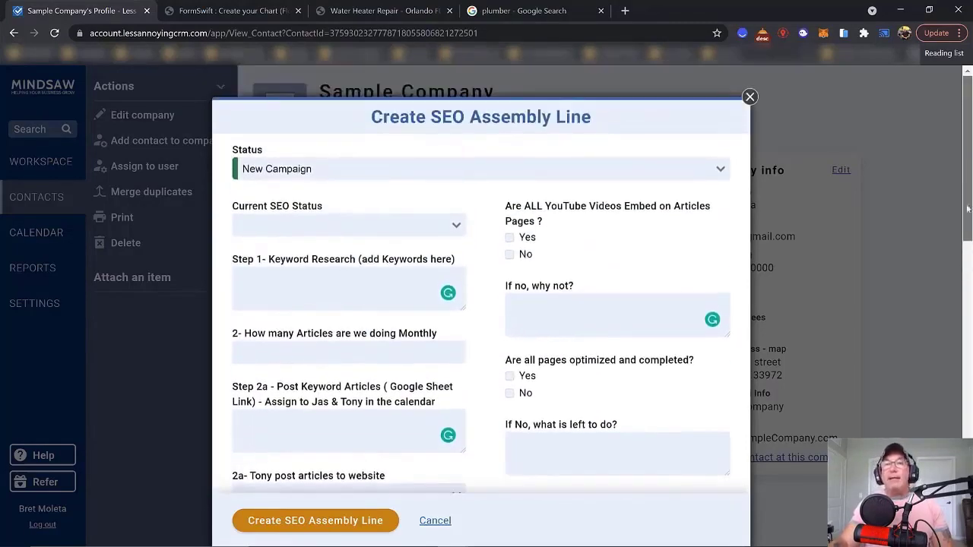
{"action": "scroll", "coordinate": [967, 208], "scroll_direction": "down", "scroll_amount": 3}
{"action": "scroll", "coordinate": [966, 228], "scroll_direction": "up", "scroll_amount": 2}
{"action": "scroll", "coordinate": [961, 258], "scroll_direction": "down", "scroll_amount": 3}
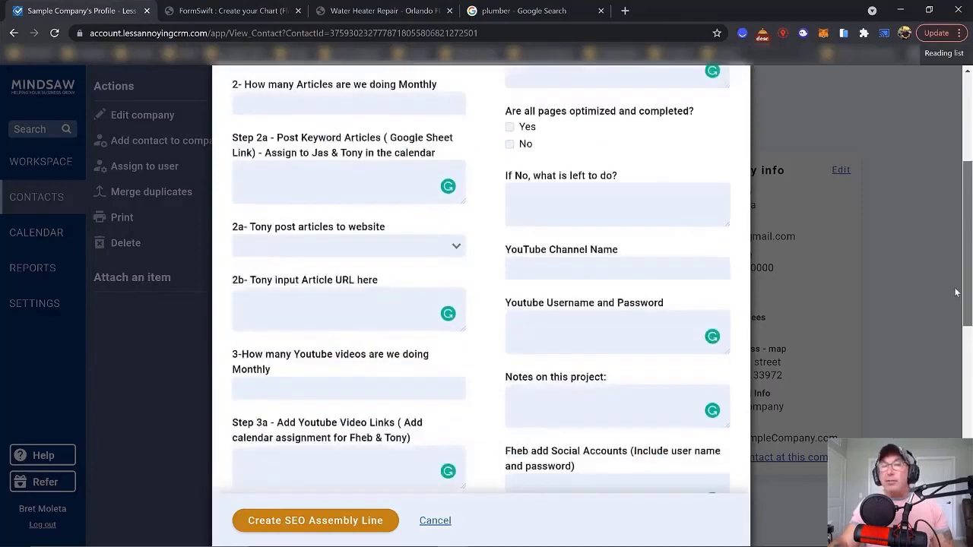
{"action": "scroll", "coordinate": [956, 292], "scroll_direction": "down", "scroll_amount": 5}
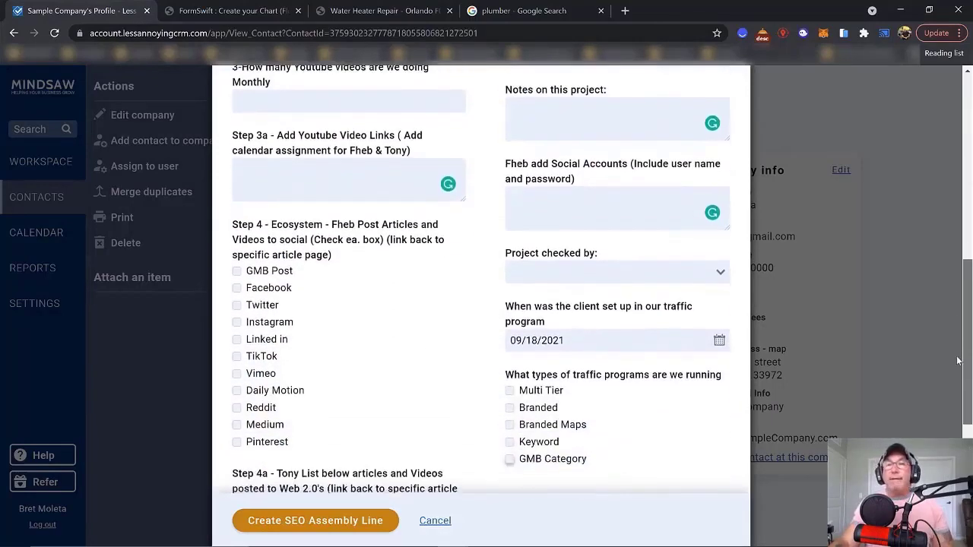
{"action": "scroll", "coordinate": [957, 361], "scroll_direction": "down", "scroll_amount": 2}
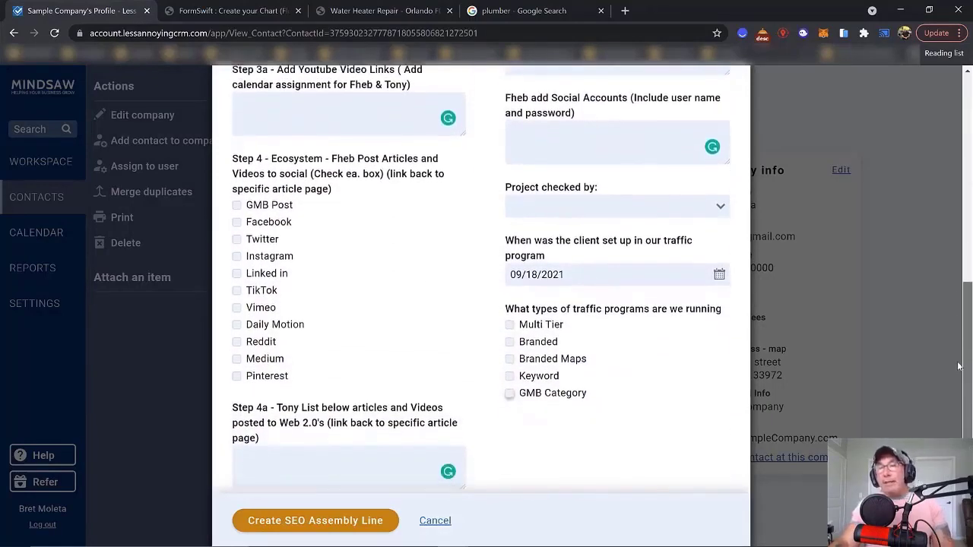
Switch to the FormSwift flowchart and highlight the Traffic box feeding the GMB Category and Keyword Pages, then clear the selection
{"action": "left_click", "coordinate": [259, 11]}
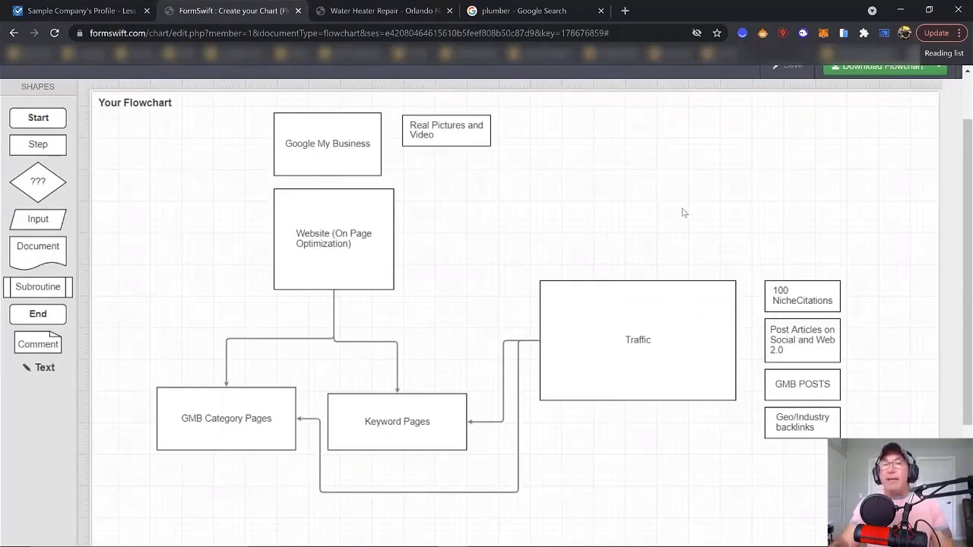
{"action": "left_click", "coordinate": [680, 344]}
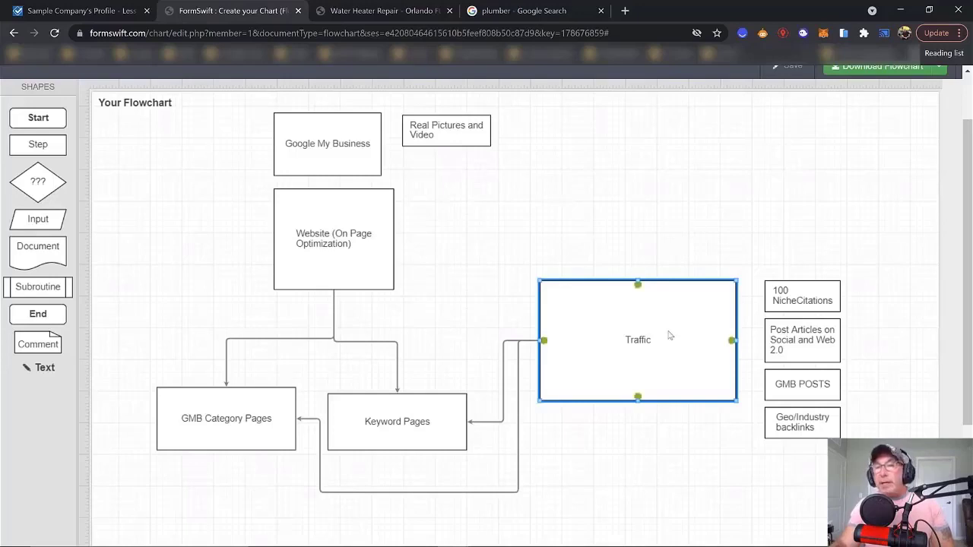
{"action": "left_click", "coordinate": [675, 197]}
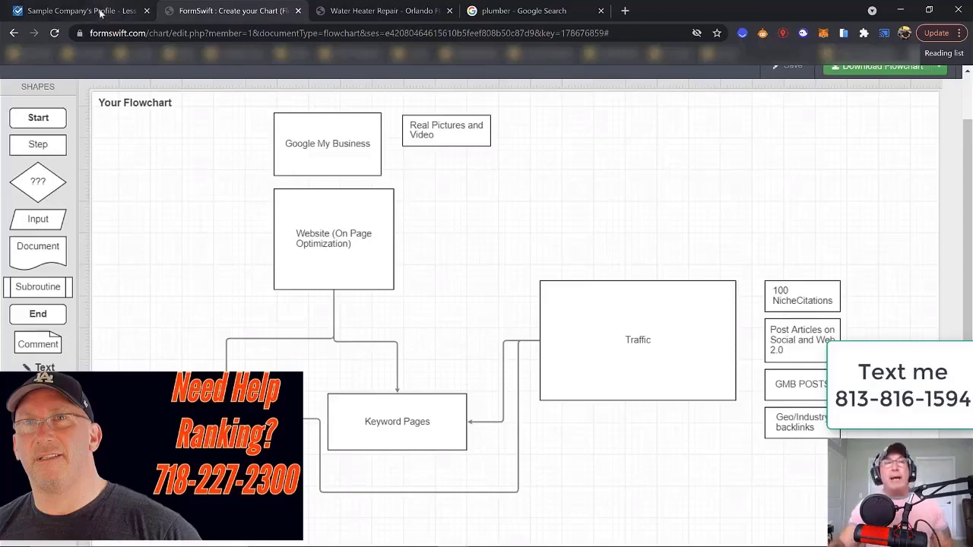
Return to the Sample Company profile in the CRM and examine the article, video, ecosystem and traffic fields of the SEO Assembly Line form
{"action": "key", "text": "ctrl+shift+Tab"}
{"action": "scroll", "coordinate": [602, 379], "scroll_direction": "up", "scroll_amount": 5}
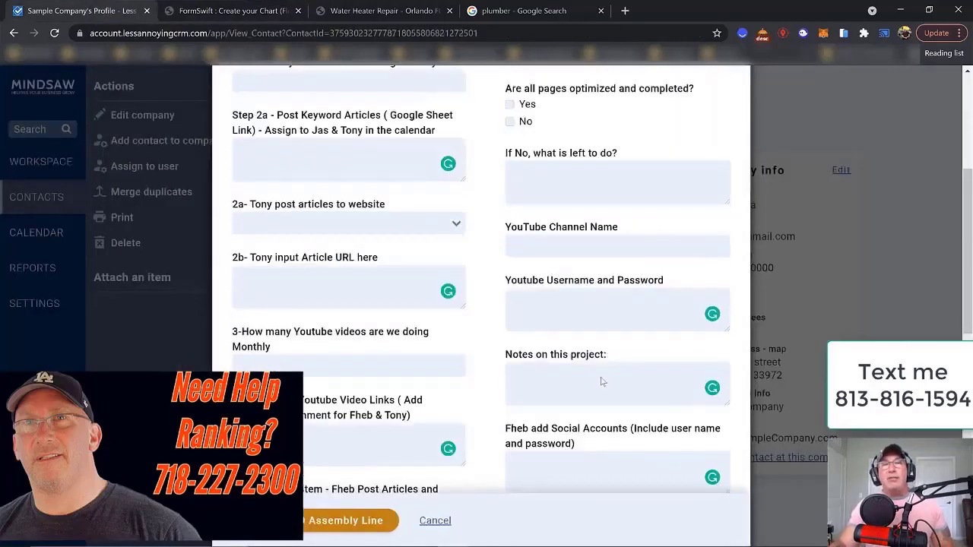
{"action": "scroll", "coordinate": [606, 378], "scroll_direction": "up", "scroll_amount": 3}
{"action": "scroll", "coordinate": [611, 370], "scroll_direction": "down", "scroll_amount": 4}
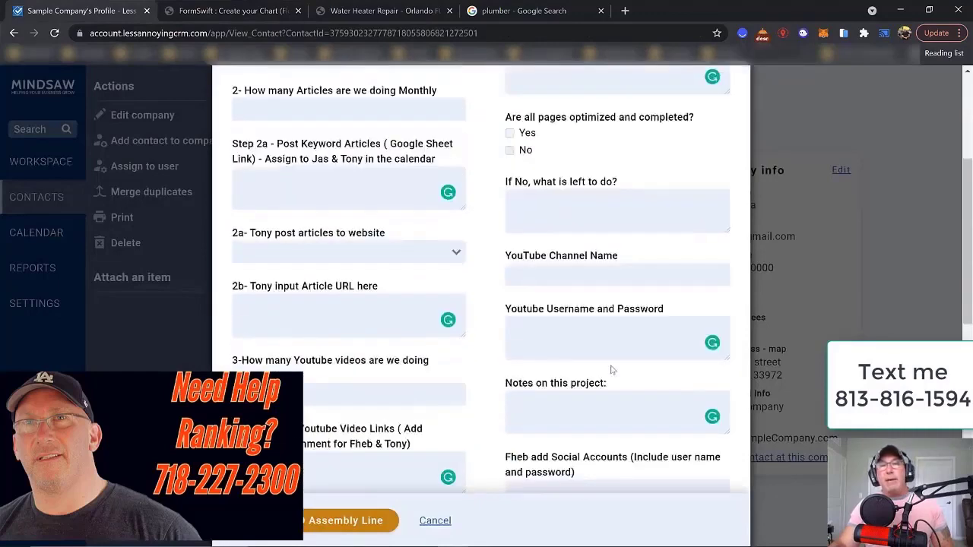
{"action": "scroll", "coordinate": [612, 370], "scroll_direction": "down", "scroll_amount": 6}
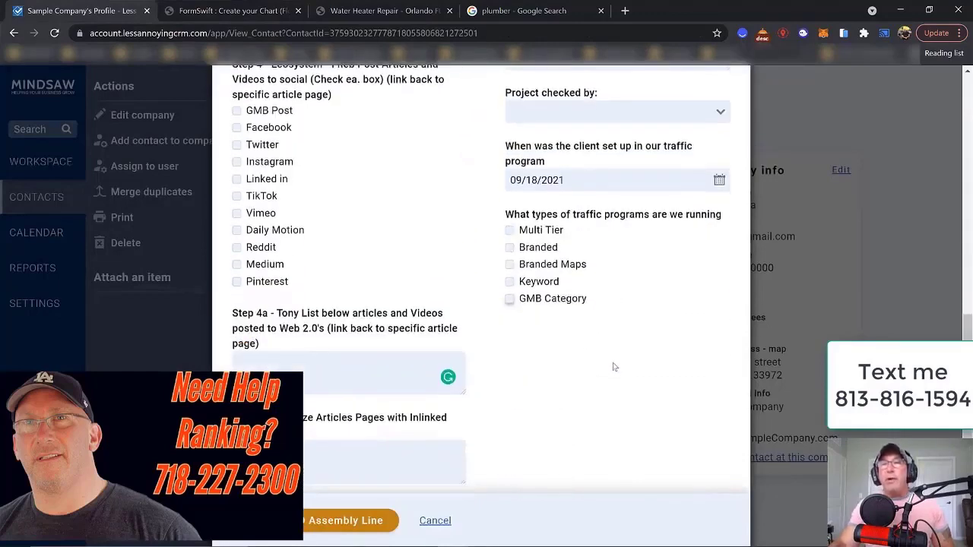
{"action": "scroll", "coordinate": [615, 367], "scroll_direction": "down", "scroll_amount": 1}
{"action": "scroll", "coordinate": [614, 367], "scroll_direction": "up", "scroll_amount": 6}
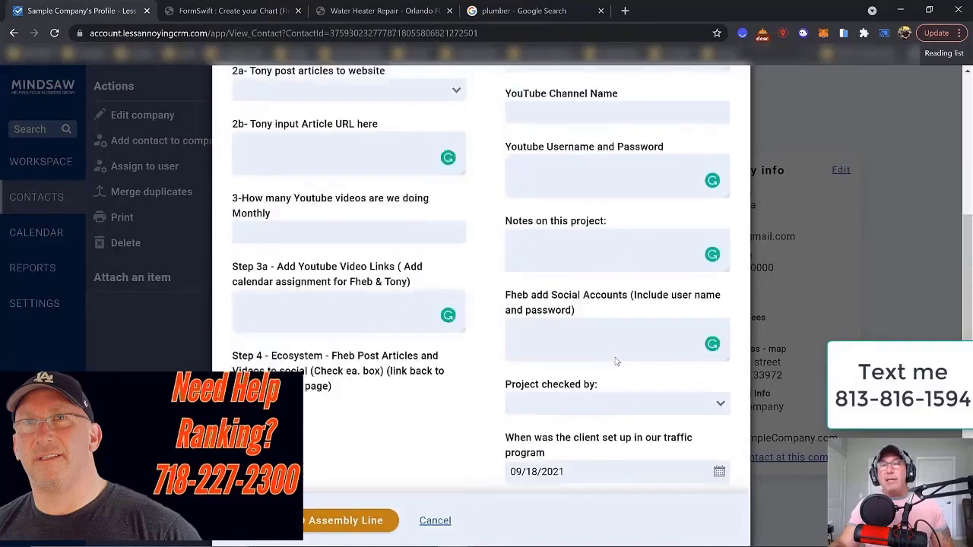
{"action": "scroll", "coordinate": [616, 357], "scroll_direction": "up", "scroll_amount": 5}
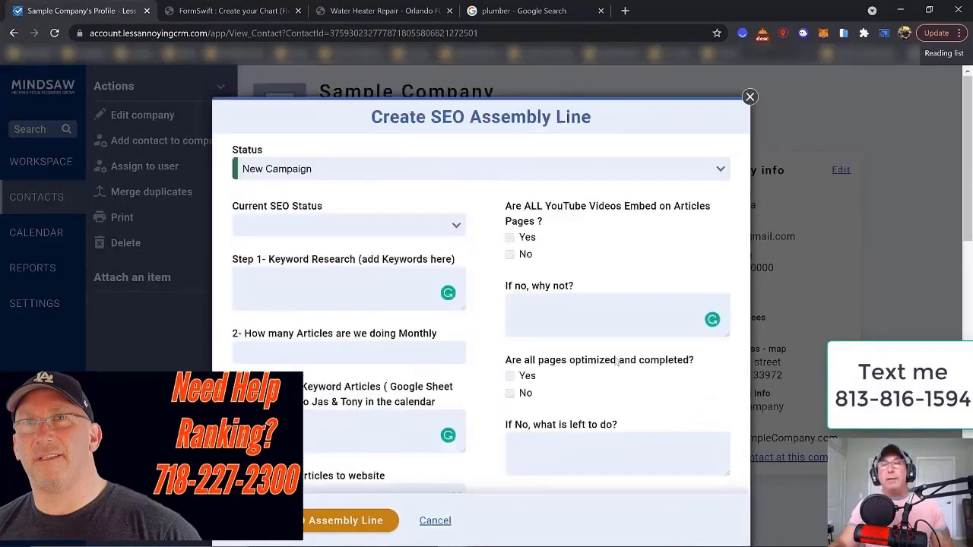
{"action": "scroll", "coordinate": [616, 361], "scroll_direction": "down", "scroll_amount": 10}
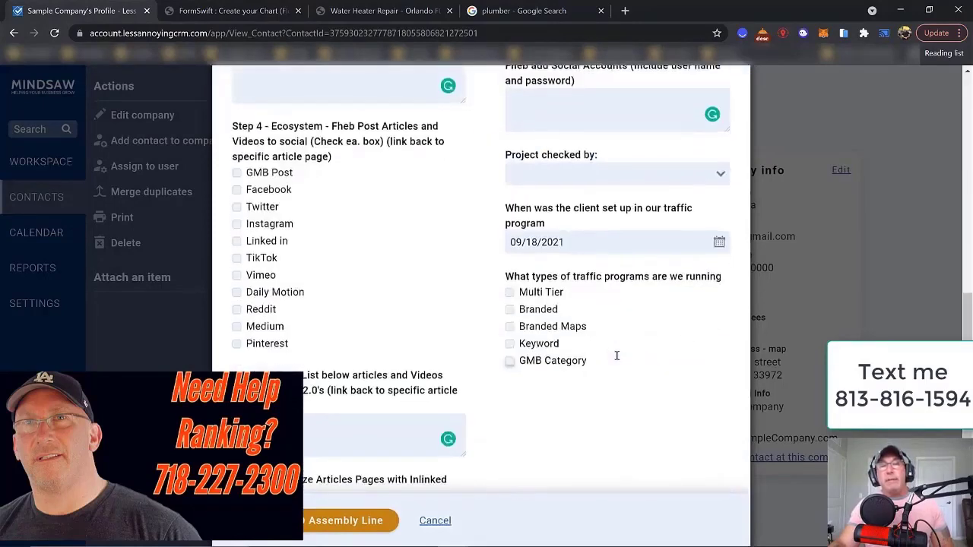
{"action": "scroll", "coordinate": [616, 355], "scroll_direction": "up", "scroll_amount": 1}
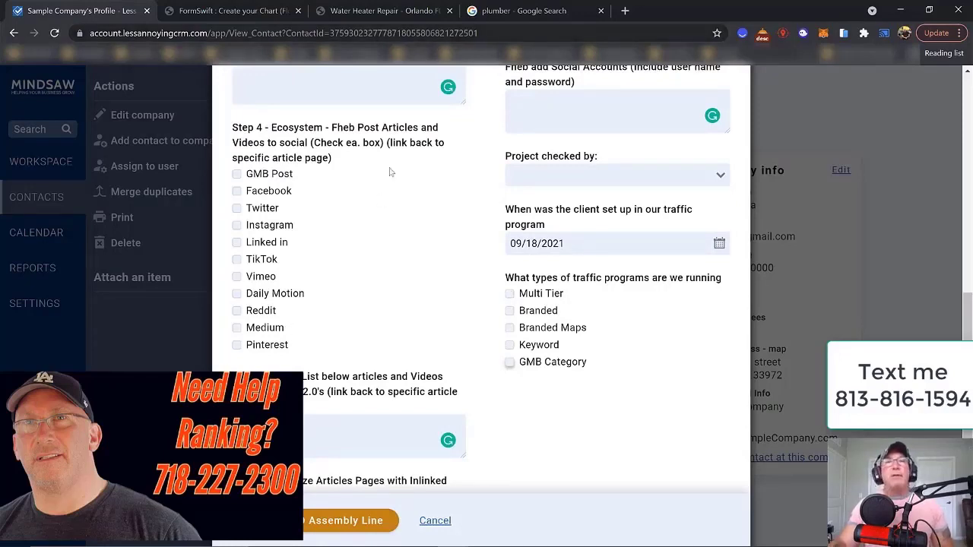
Look at the plumber Google search results and the sample plumbing website's Water Heater Repair page
{"action": "left_click", "coordinate": [500, 15]}
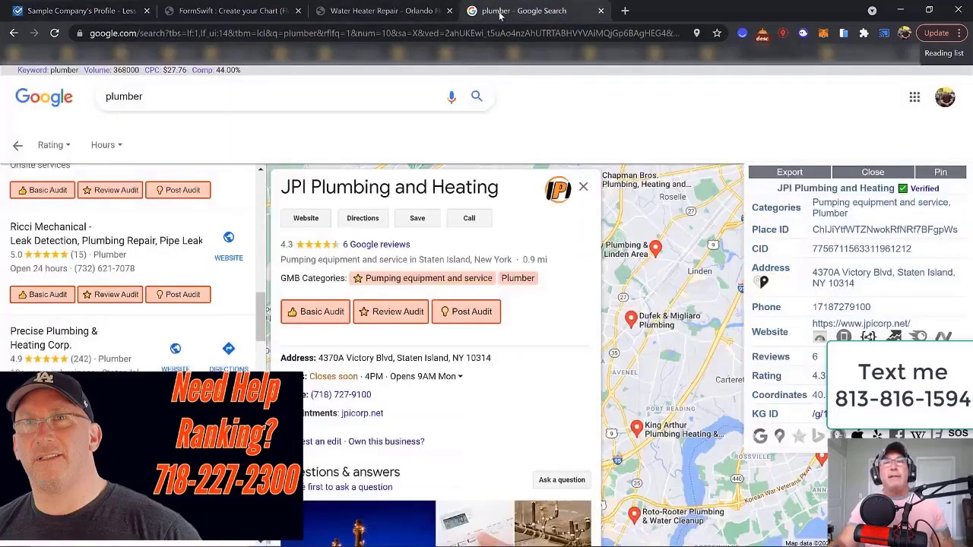
{"action": "left_click", "coordinate": [409, 11]}
{"action": "mouse_move", "coordinate": [528, 186]}
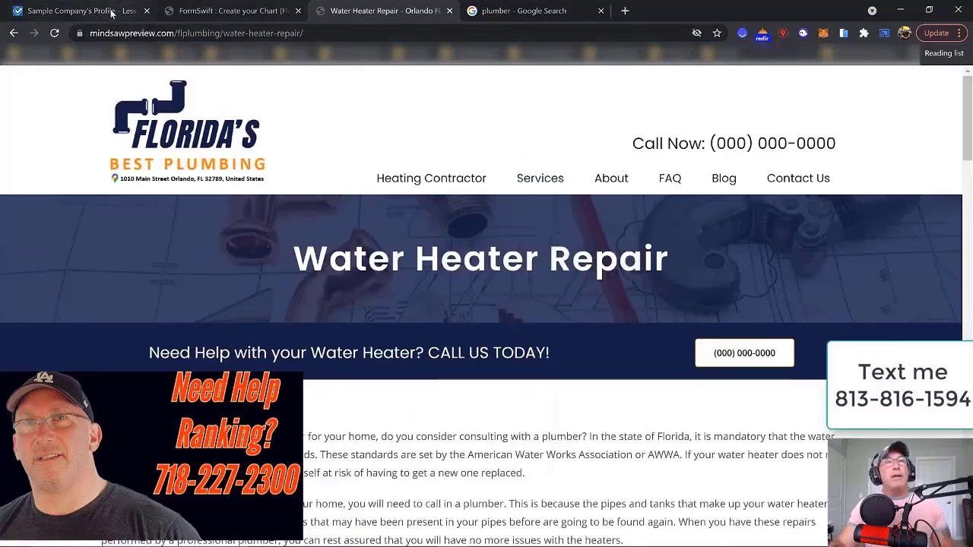
Go back to the CRM form and recap its steps from Keyword Research through Step 5 article page optimization, ending at the form's start
{"action": "left_click", "coordinate": [113, 13]}
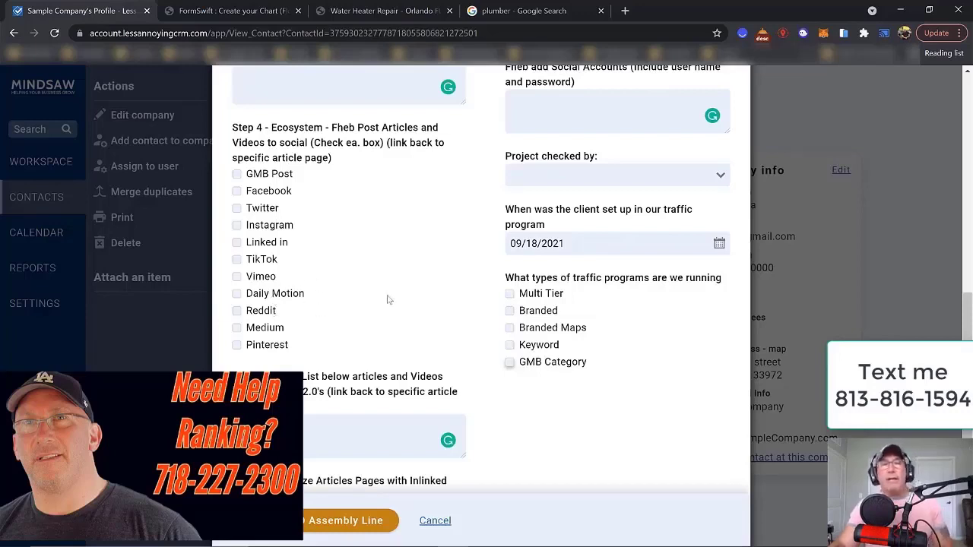
{"action": "scroll", "coordinate": [386, 292], "scroll_direction": "up", "scroll_amount": 1}
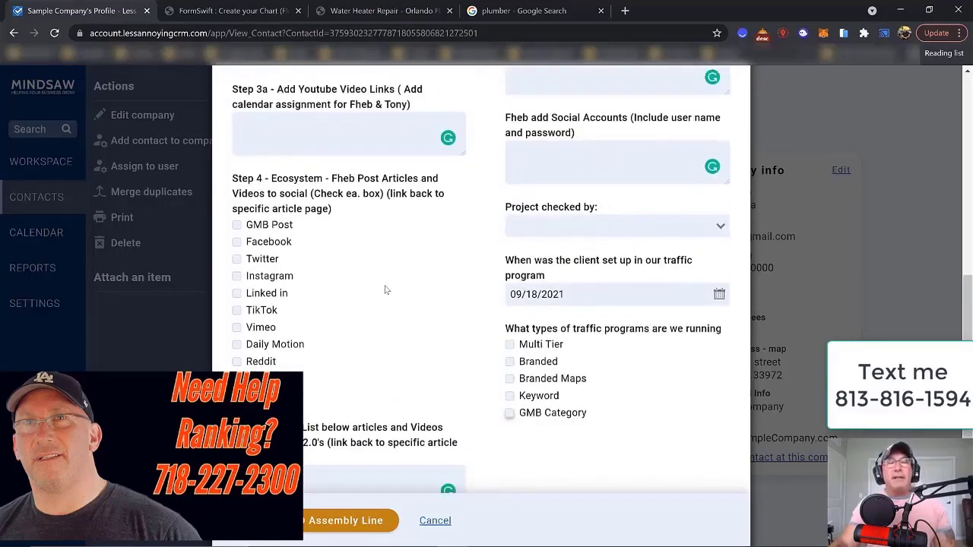
{"action": "scroll", "coordinate": [385, 289], "scroll_direction": "down", "scroll_amount": 2}
{"action": "scroll", "coordinate": [385, 290], "scroll_direction": "up", "scroll_amount": 7}
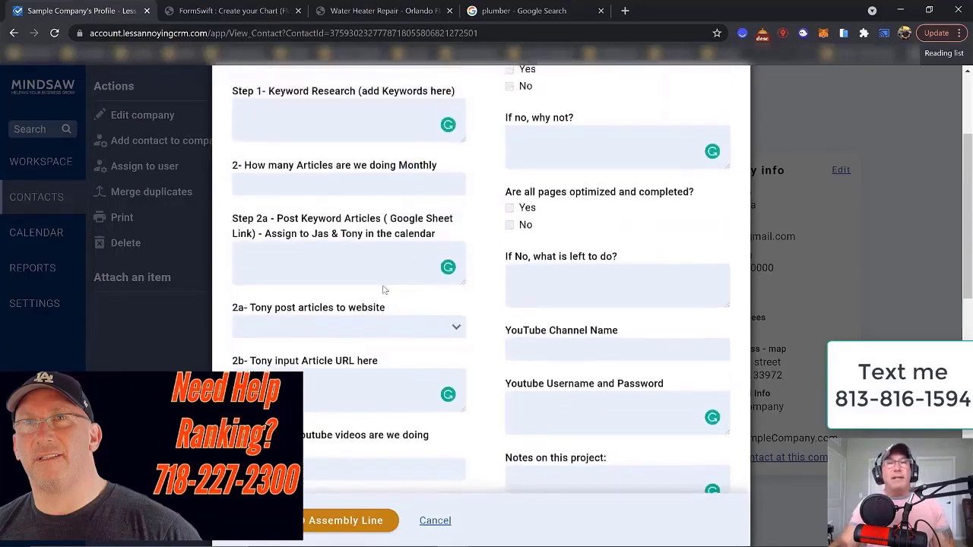
{"action": "scroll", "coordinate": [384, 290], "scroll_direction": "up", "scroll_amount": 3}
{"action": "scroll", "coordinate": [382, 286], "scroll_direction": "down", "scroll_amount": 7}
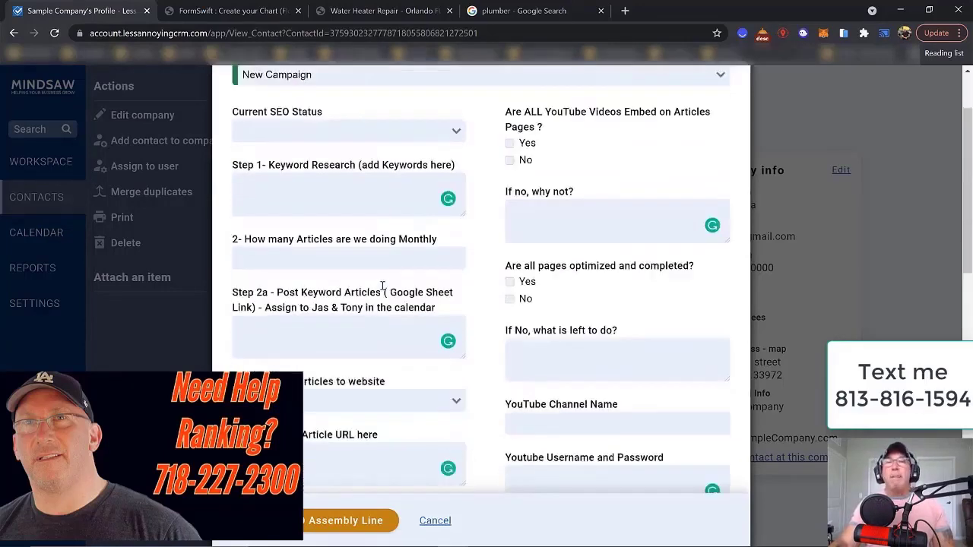
{"action": "scroll", "coordinate": [383, 290], "scroll_direction": "down", "scroll_amount": 3}
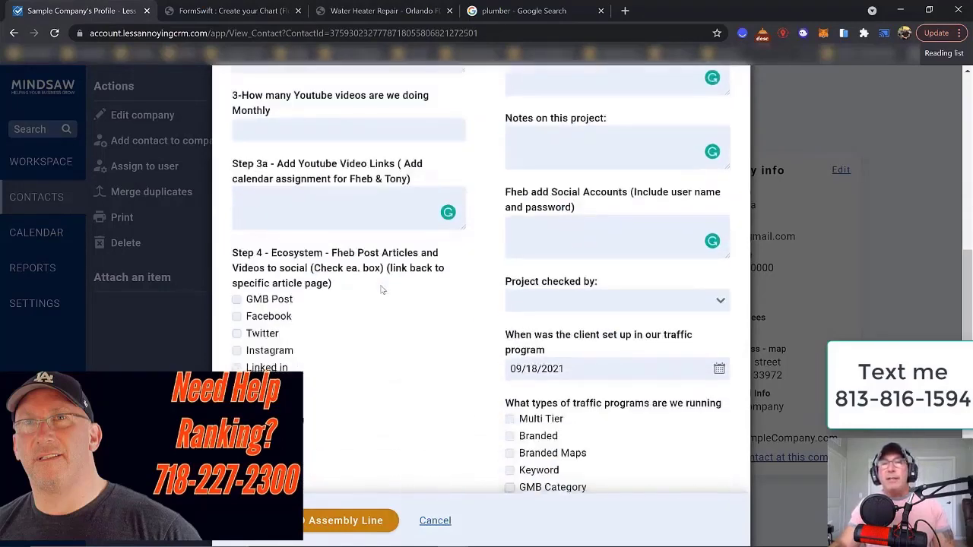
{"action": "scroll", "coordinate": [383, 289], "scroll_direction": "down", "scroll_amount": 3}
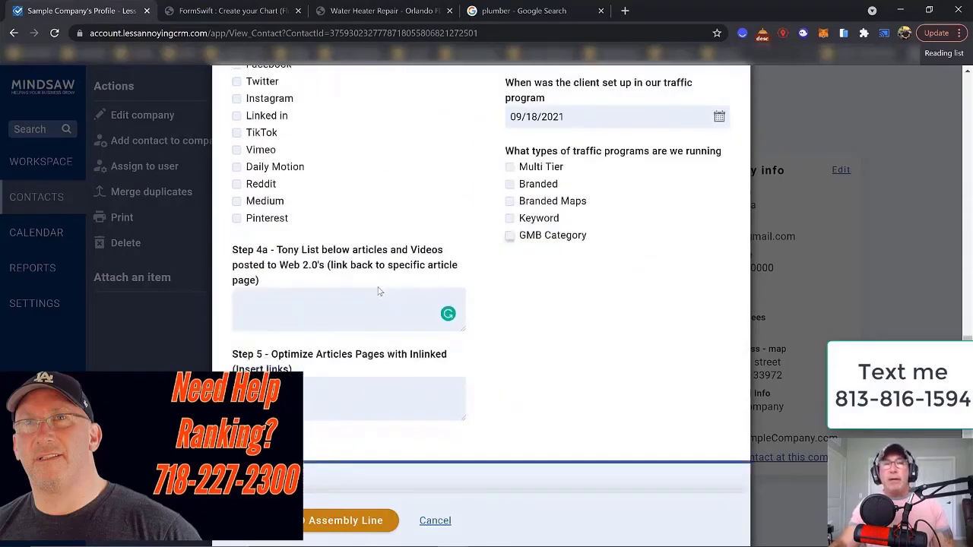
{"action": "scroll", "coordinate": [380, 287], "scroll_direction": "up", "scroll_amount": 6}
{"action": "scroll", "coordinate": [376, 286], "scroll_direction": "up", "scroll_amount": 6}
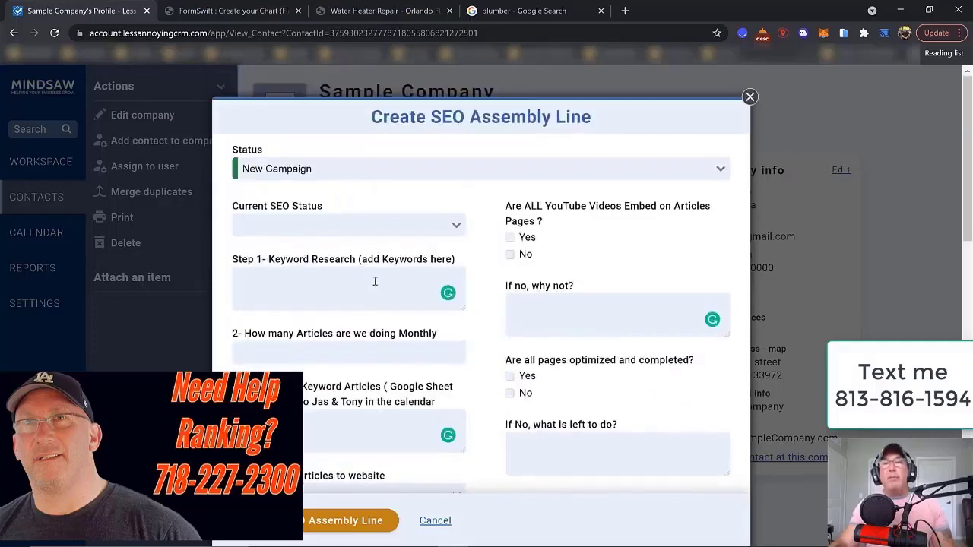